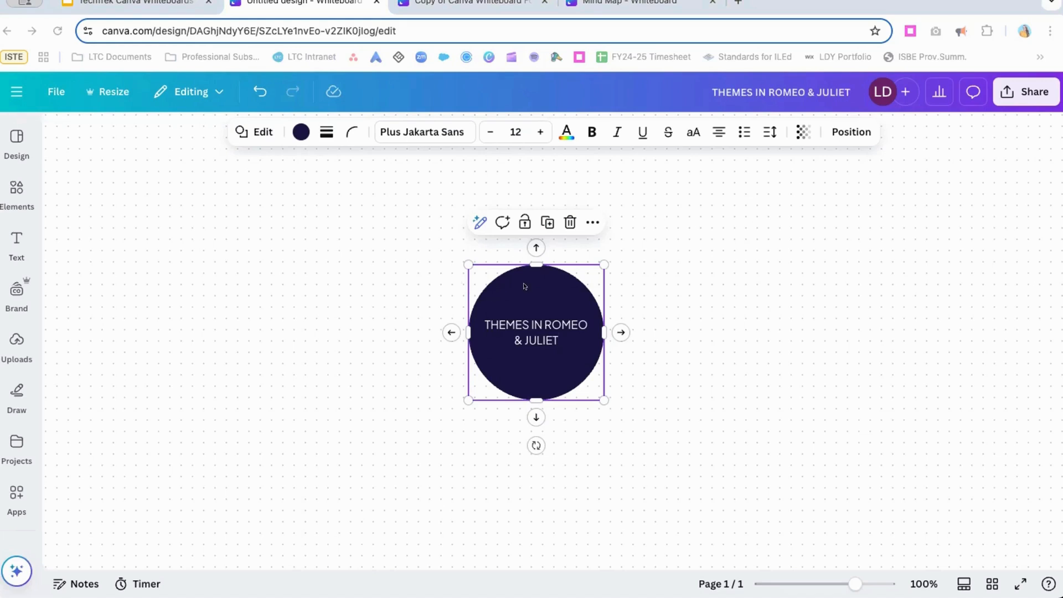
Fill the title circle with the full-strength crimson red from the primary brand colors.
click(298, 131)
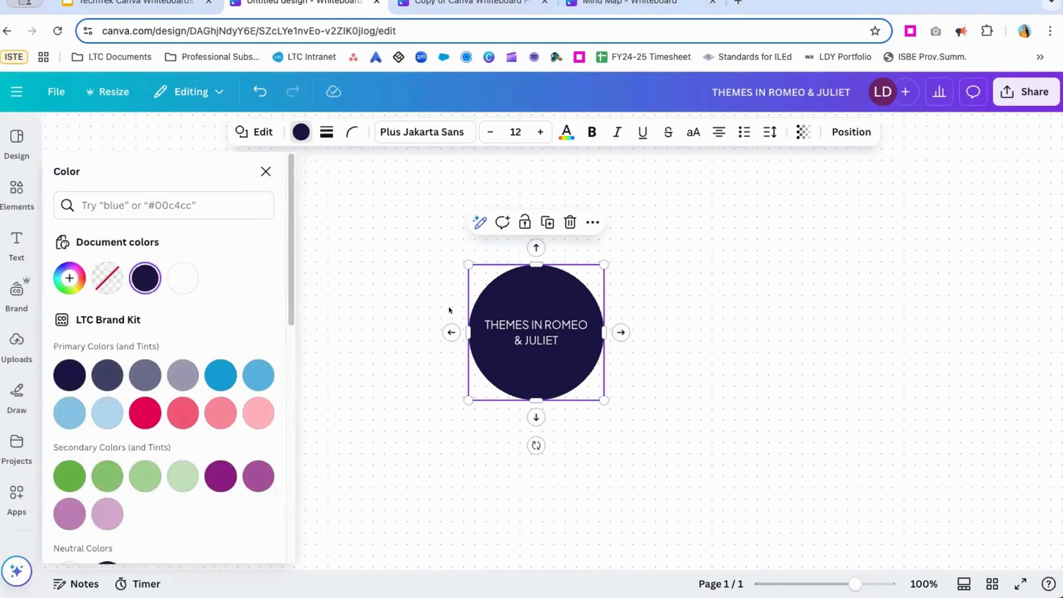
click(69, 413)
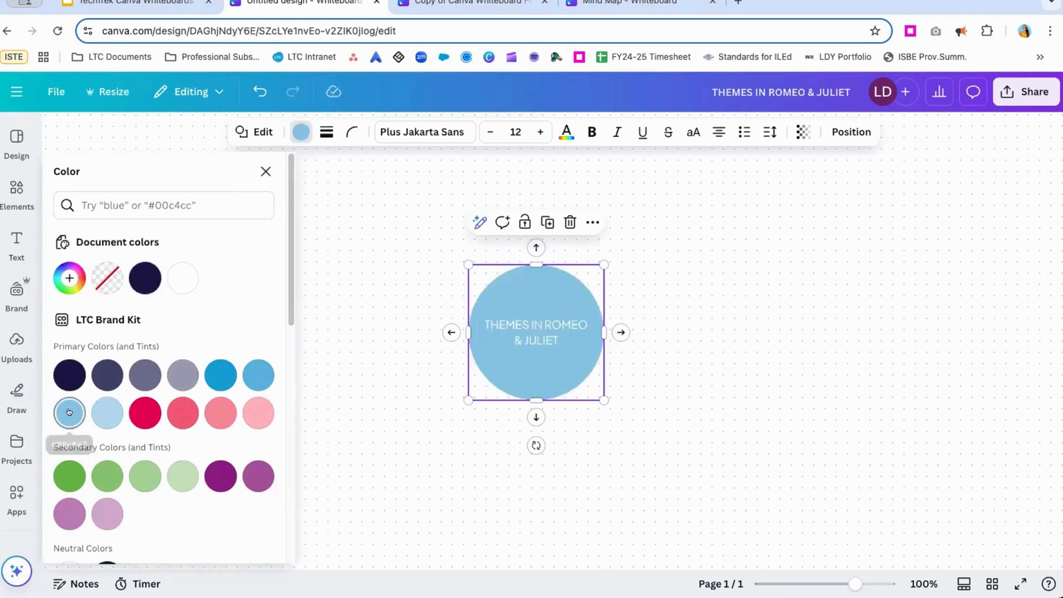
click(144, 413)
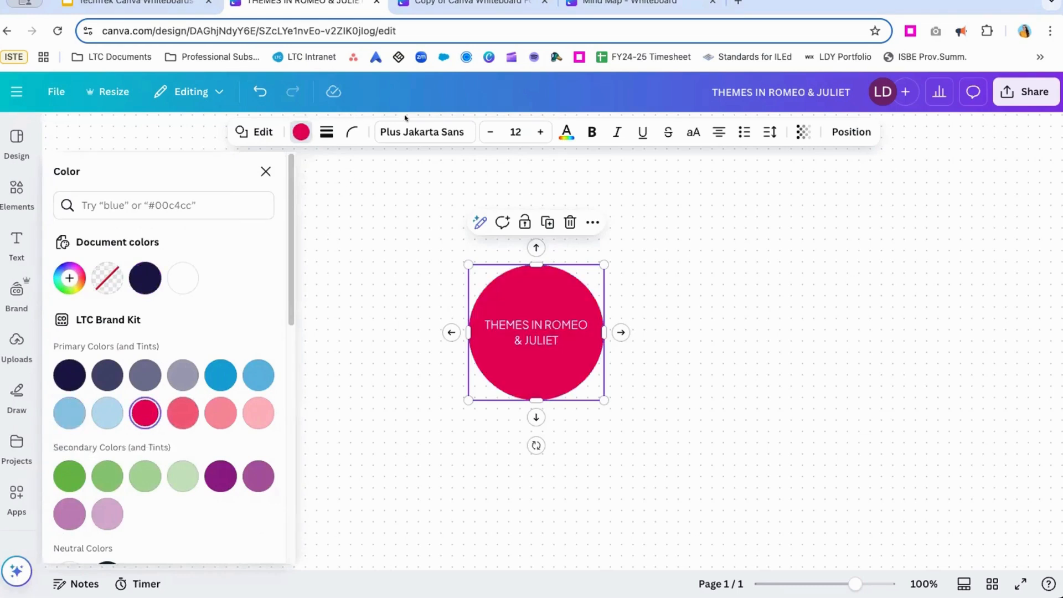
Give the title circle a solid border of weight 5 in the mid-pink tint of the brand red.
click(318, 131)
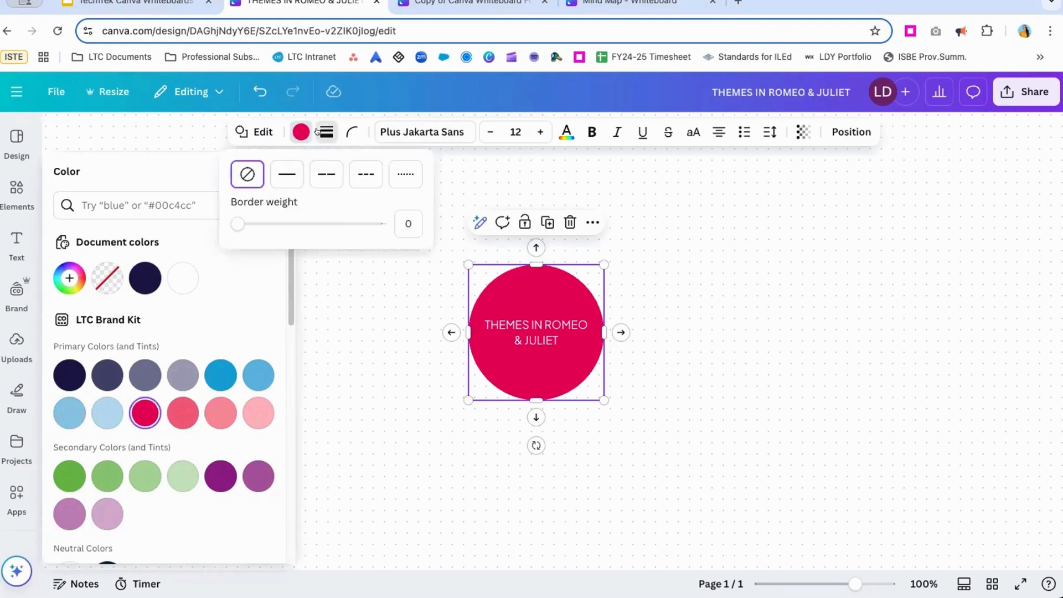
click(401, 212)
text(5)
click(287, 174)
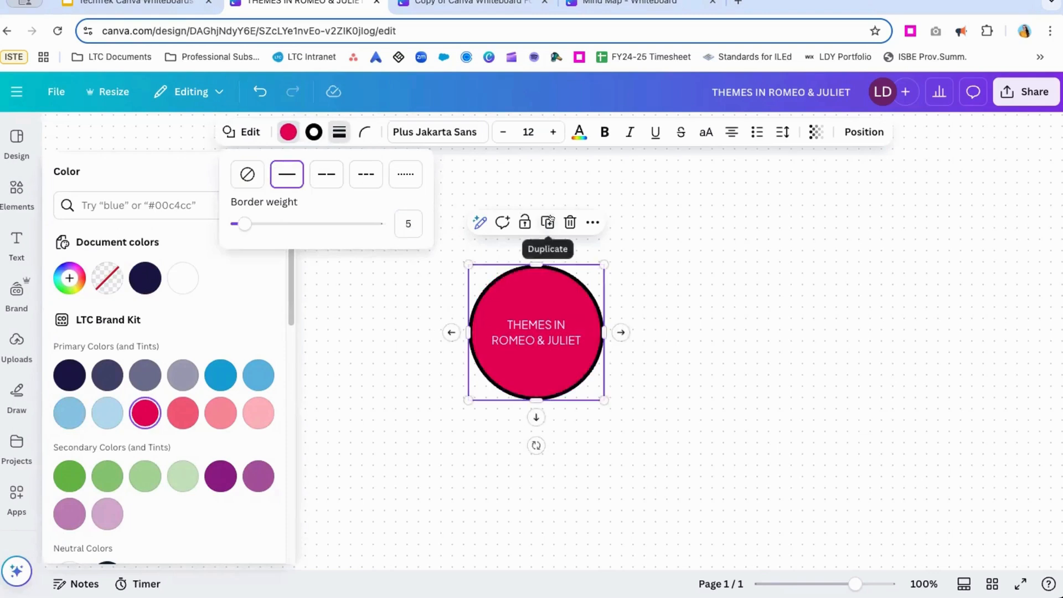
click(326, 174)
click(395, 173)
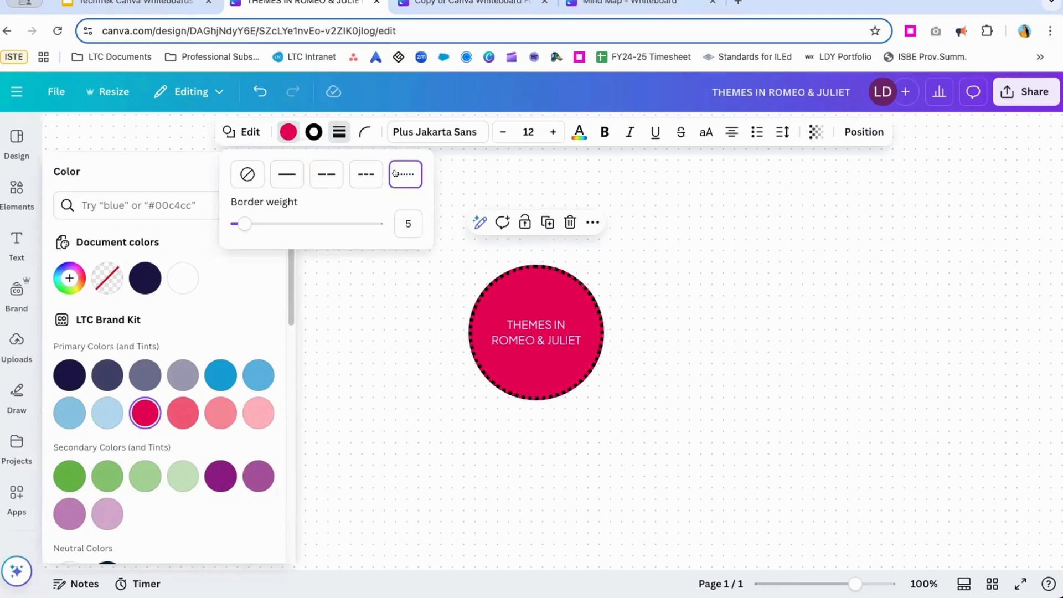
click(287, 174)
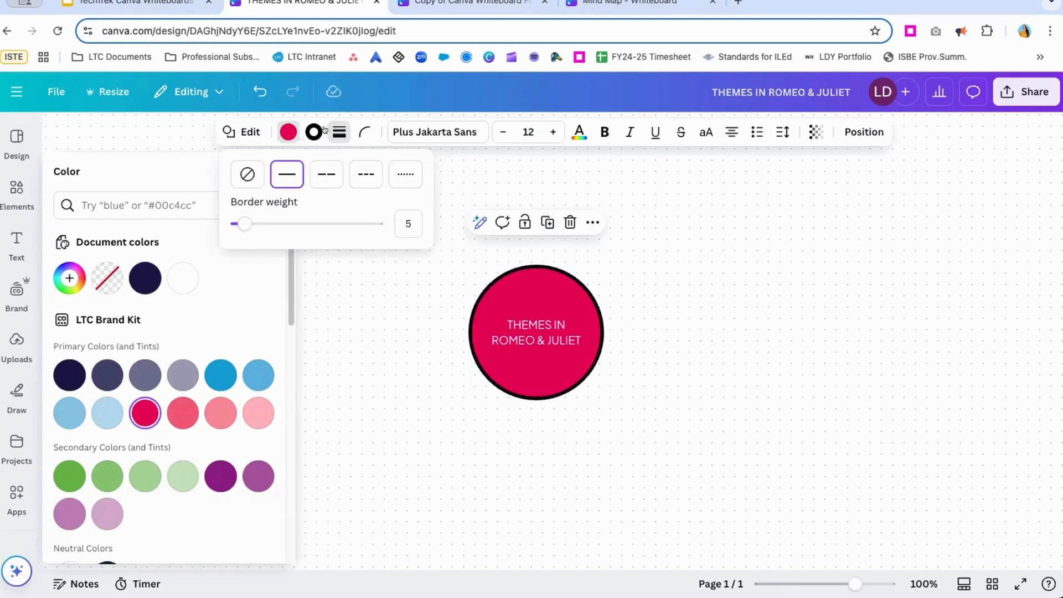
click(312, 131)
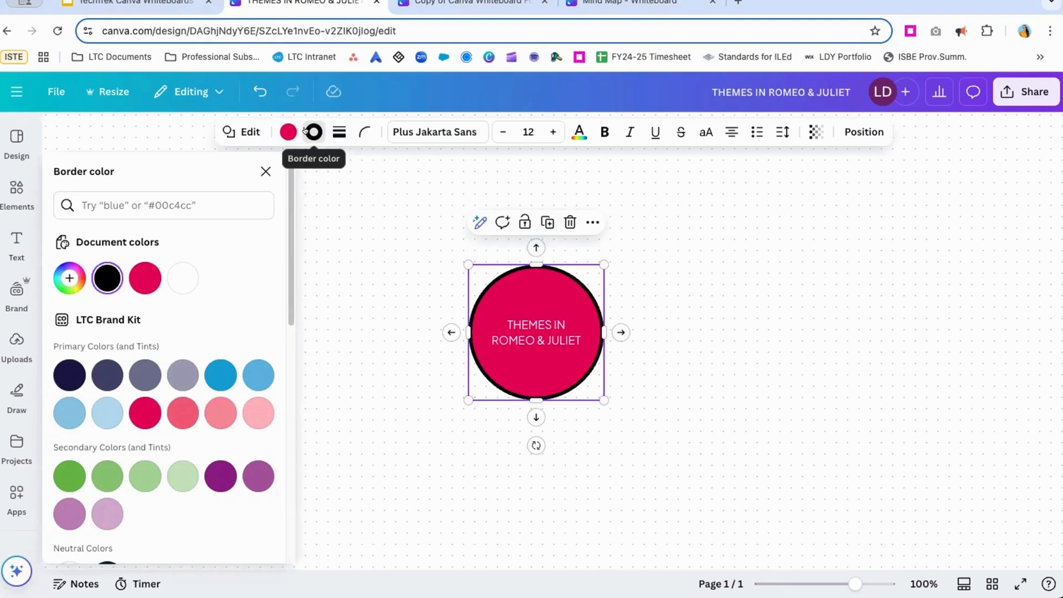
click(221, 413)
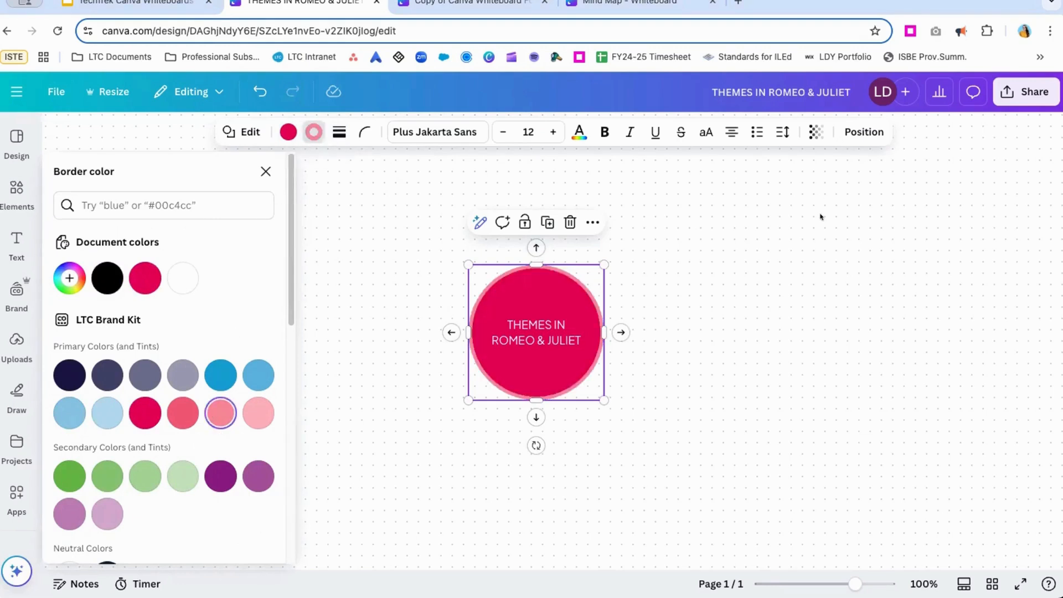
Set the title circle's text to the TC October font at size 17.
double_click(518, 328)
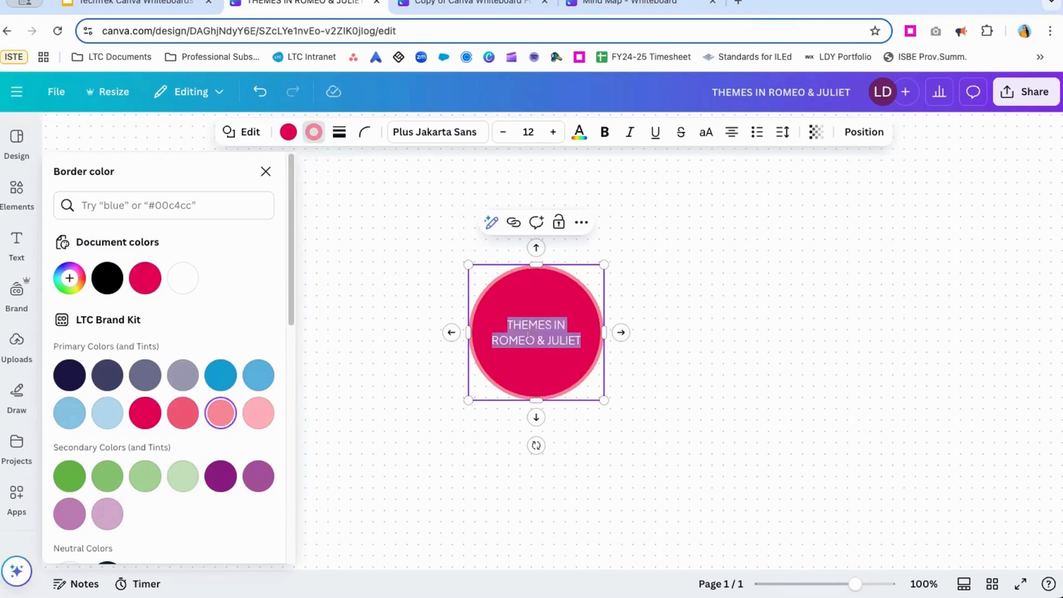
click(419, 130)
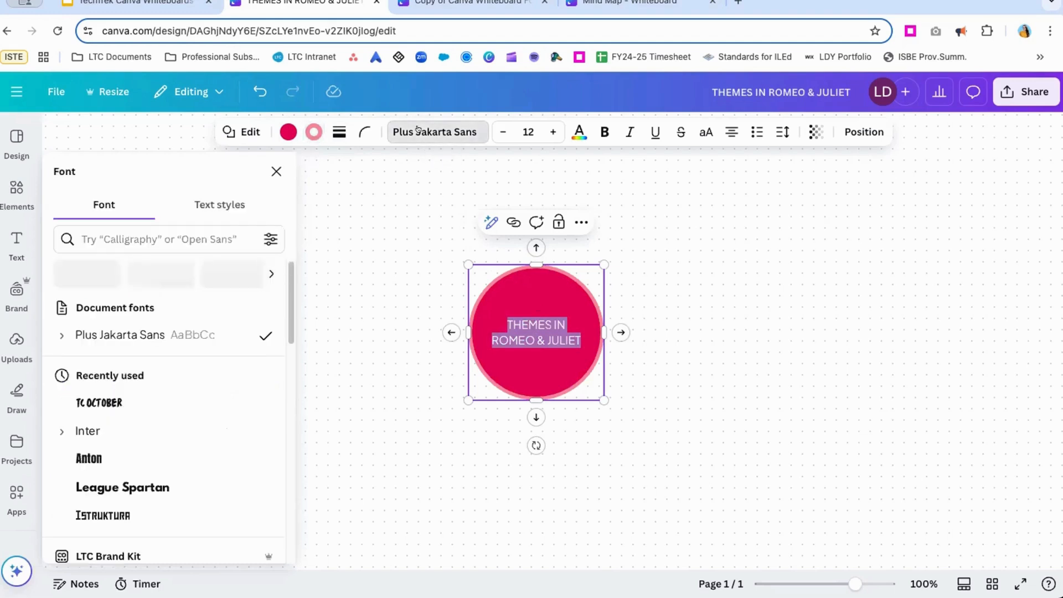
click(123, 399)
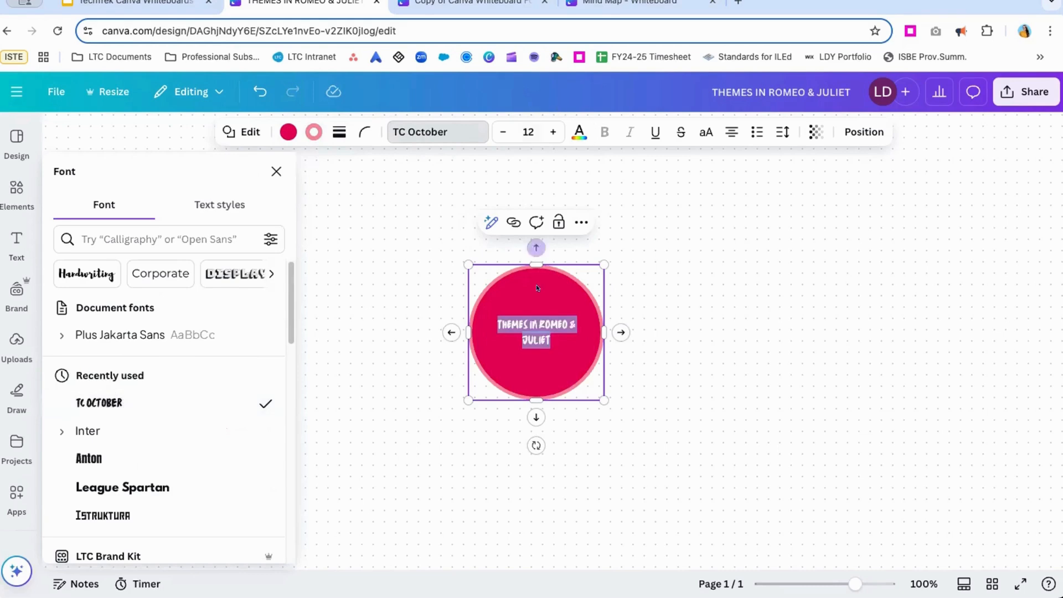
click(543, 130)
click(543, 130)
click(543, 130)
click(543, 130)
click(543, 130)
click(543, 130)
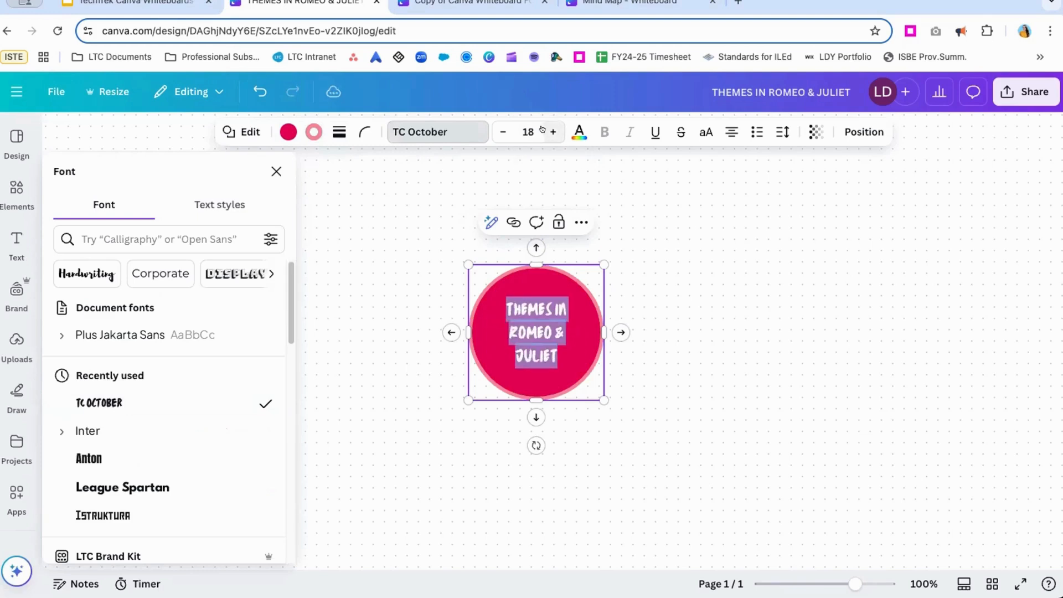
click(503, 132)
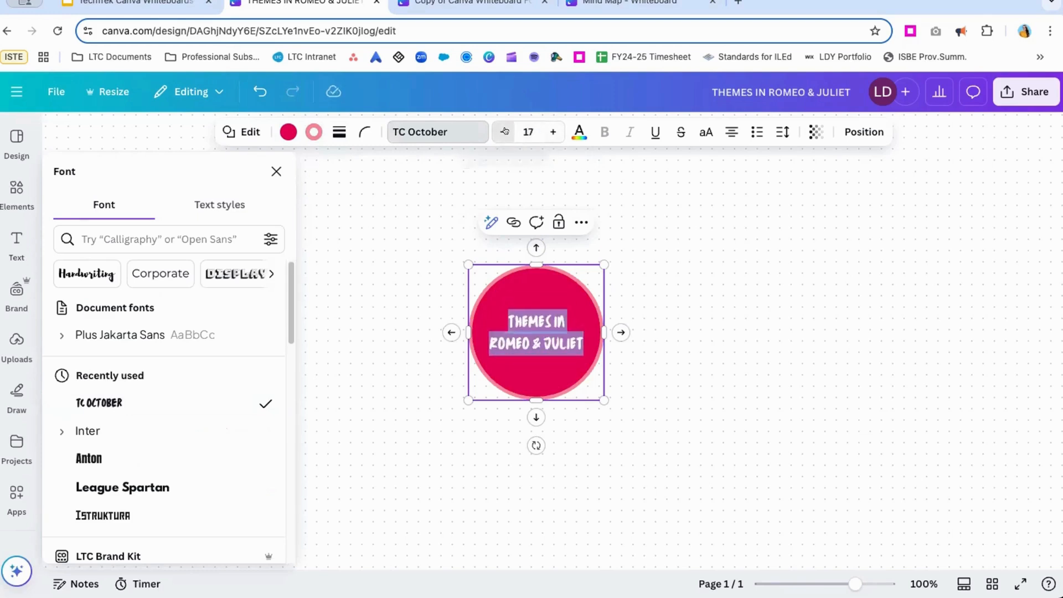
Set the title text color to white (#FFFFFF) and deselect the circle.
click(578, 130)
click(188, 271)
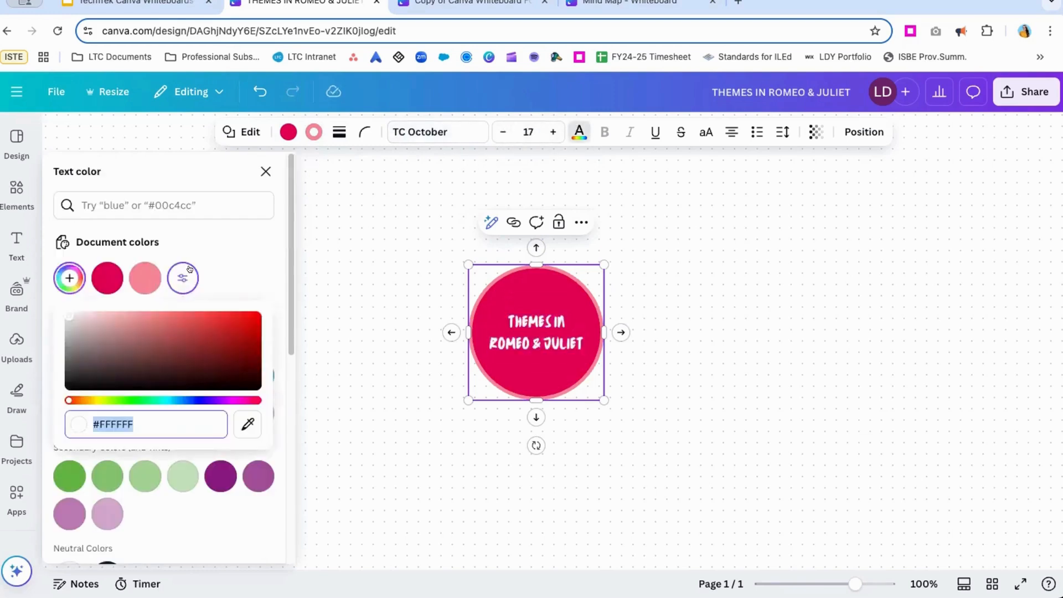
click(696, 265)
click(538, 275)
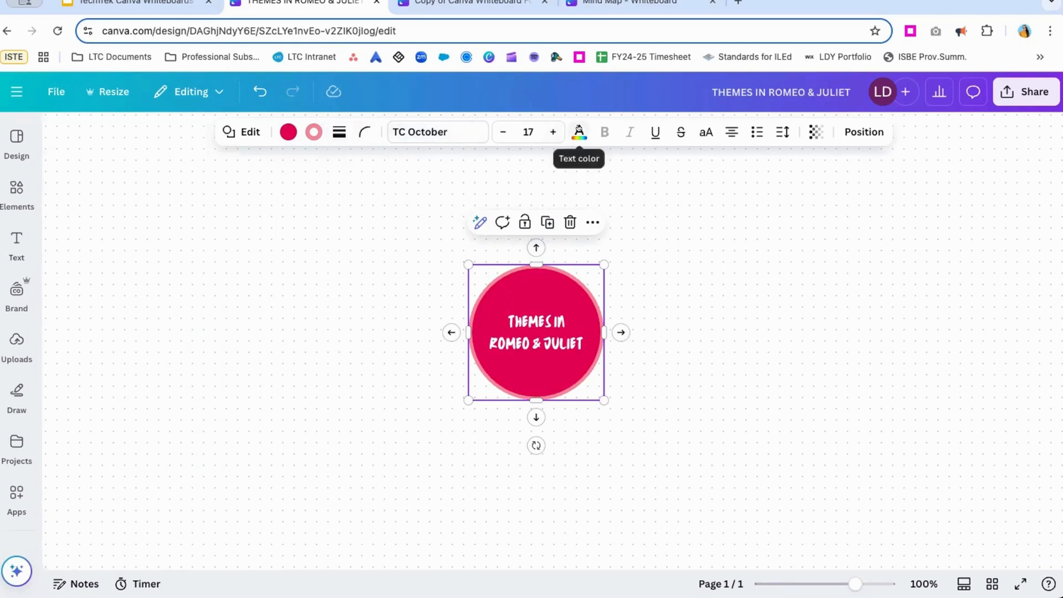
click(653, 248)
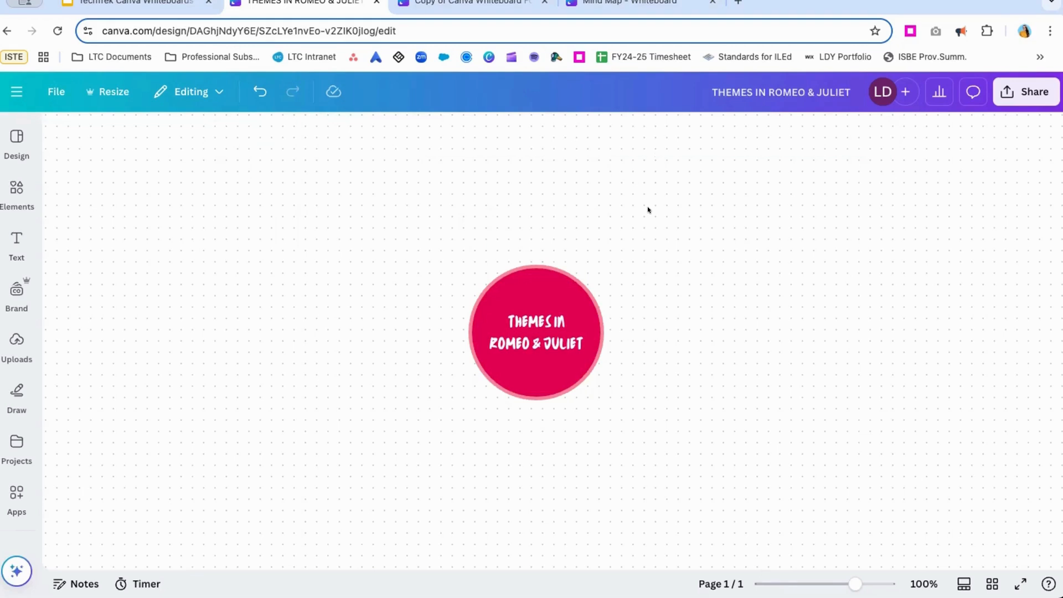
Add four new red circles to the whiteboard, moving them off the title circle as they are placed.
text(cc)
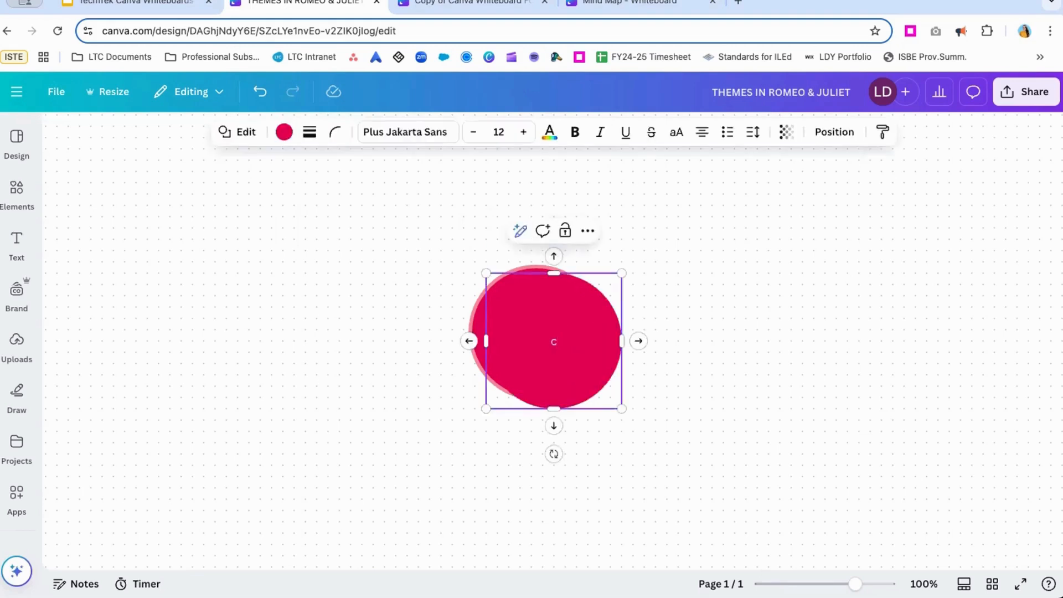
click(686, 240)
click(572, 365)
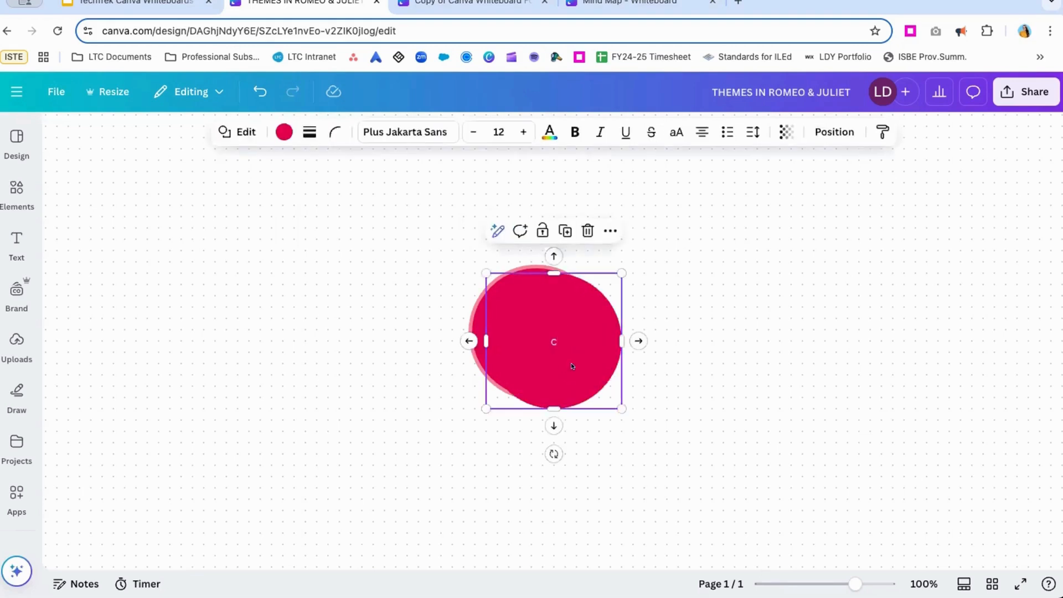
click(798, 252)
key(c)
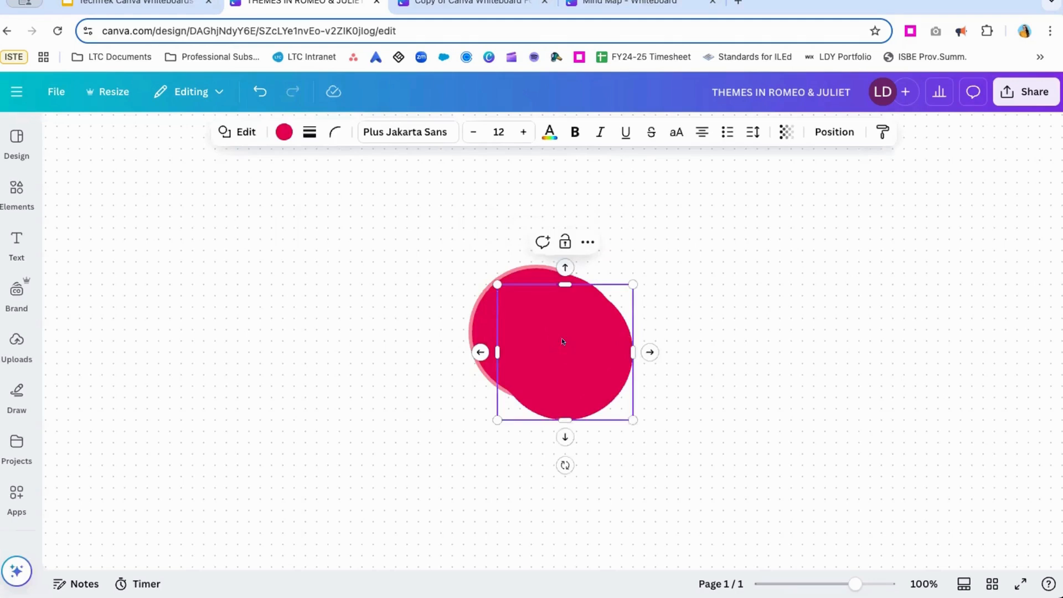
drag(562, 341, 699, 306)
click(842, 275)
key(c)
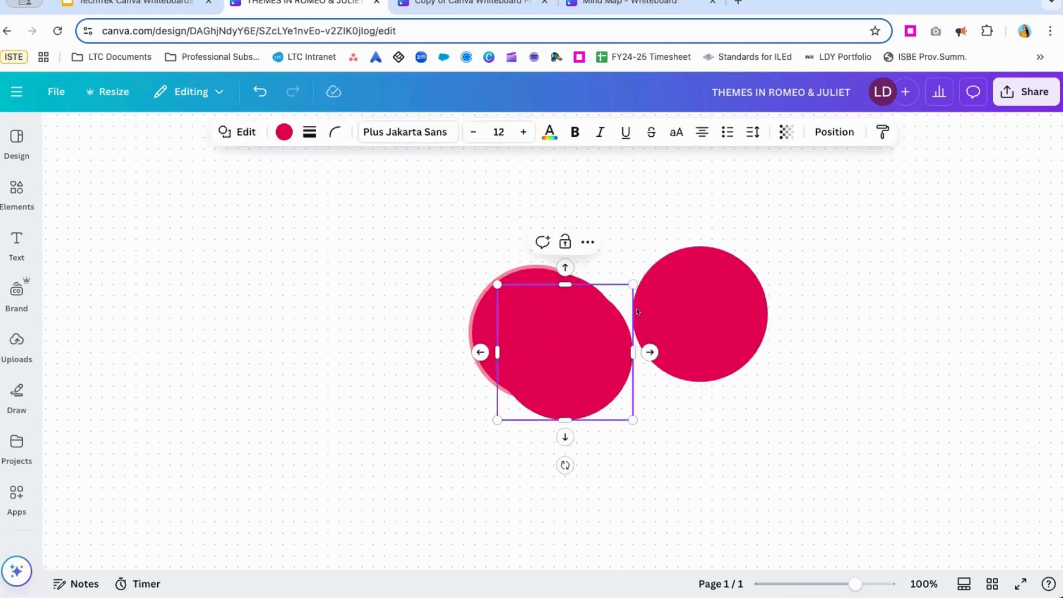
drag(559, 321, 908, 275)
text(c)
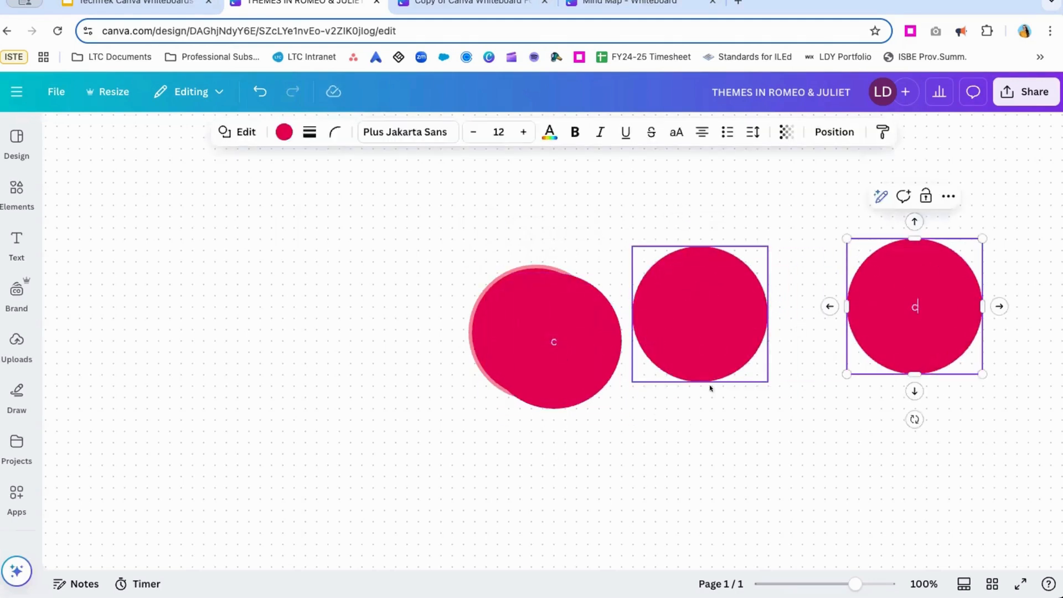
click(716, 407)
key(c)
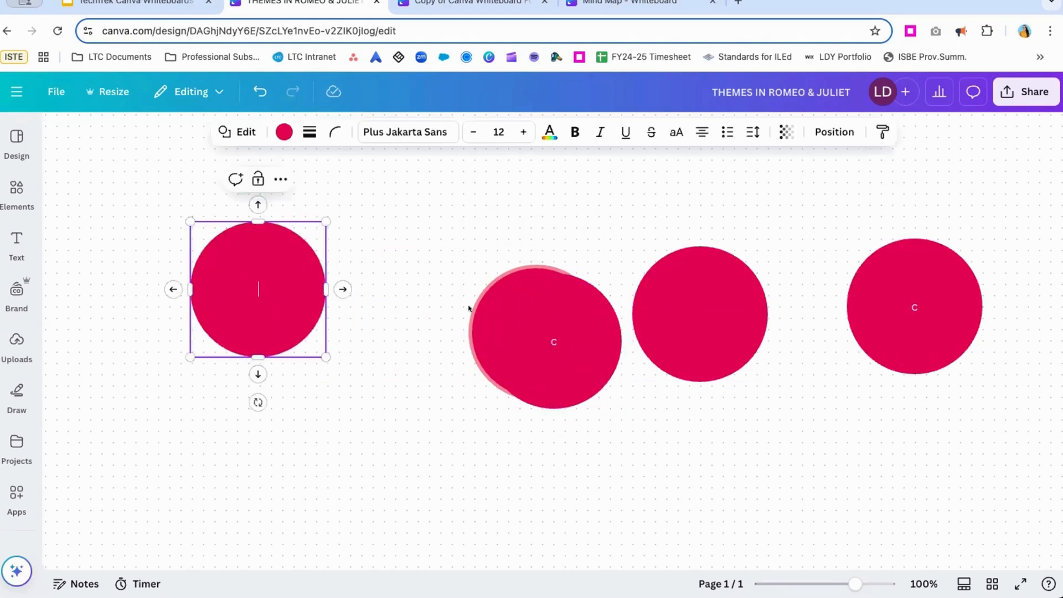
Spread three of the new circles around the title circle: one to its lower left, one lower right and one upper right.
drag(535, 374, 407, 482)
drag(700, 314, 736, 412)
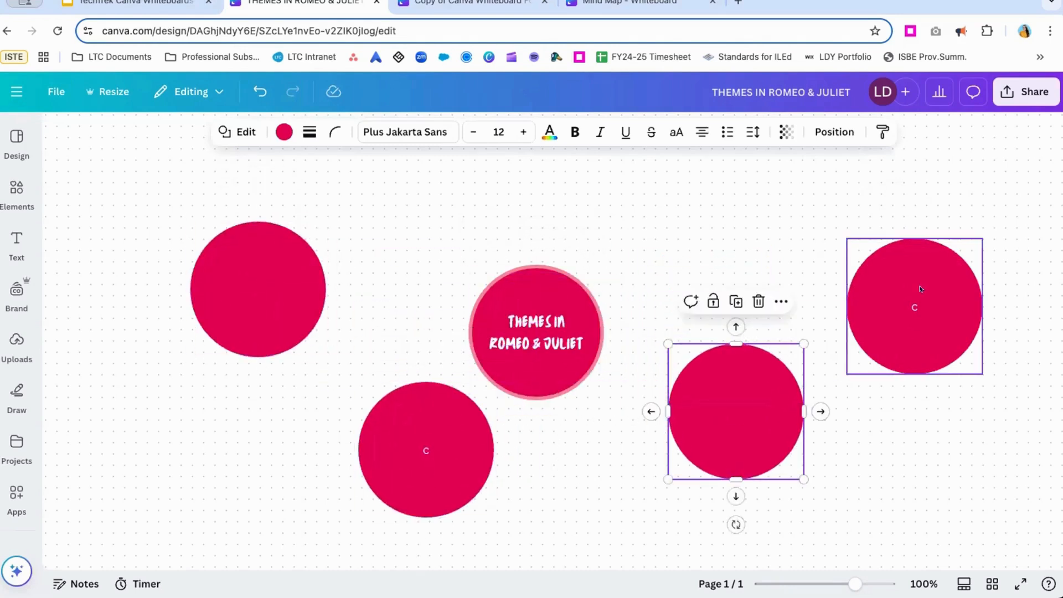
drag(920, 288, 857, 239)
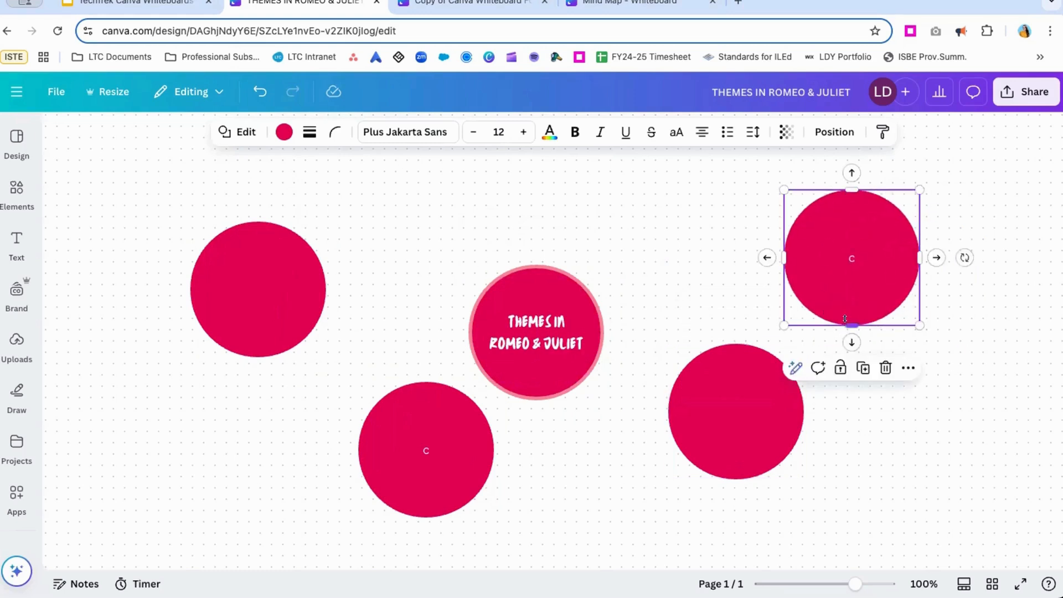
Flatten the four surrounding circles into horizontal ovals about half their original height.
drag(844, 321, 838, 245)
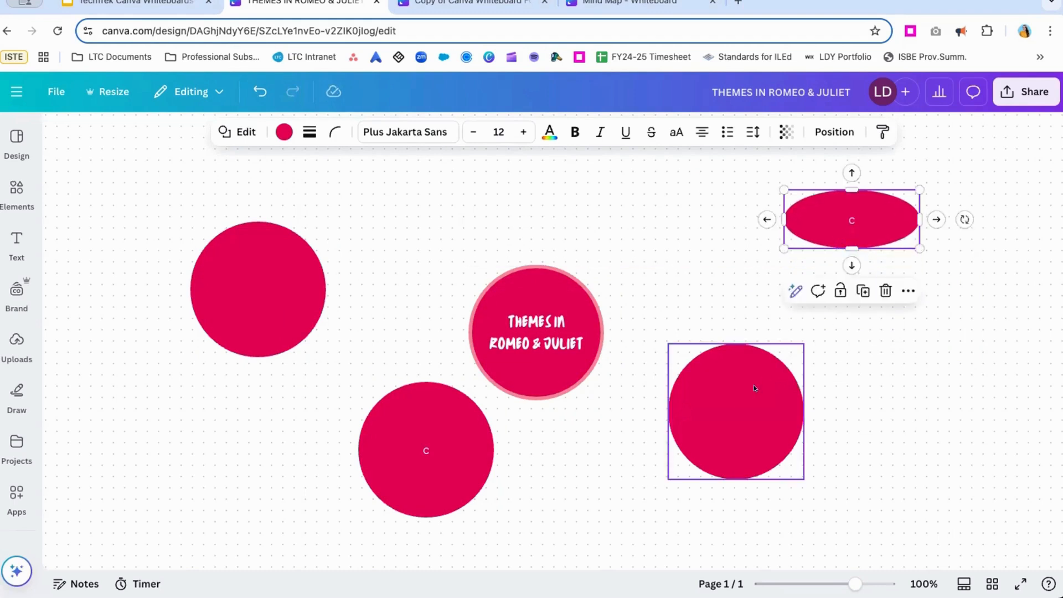
click(750, 467)
drag(732, 466, 732, 400)
click(313, 306)
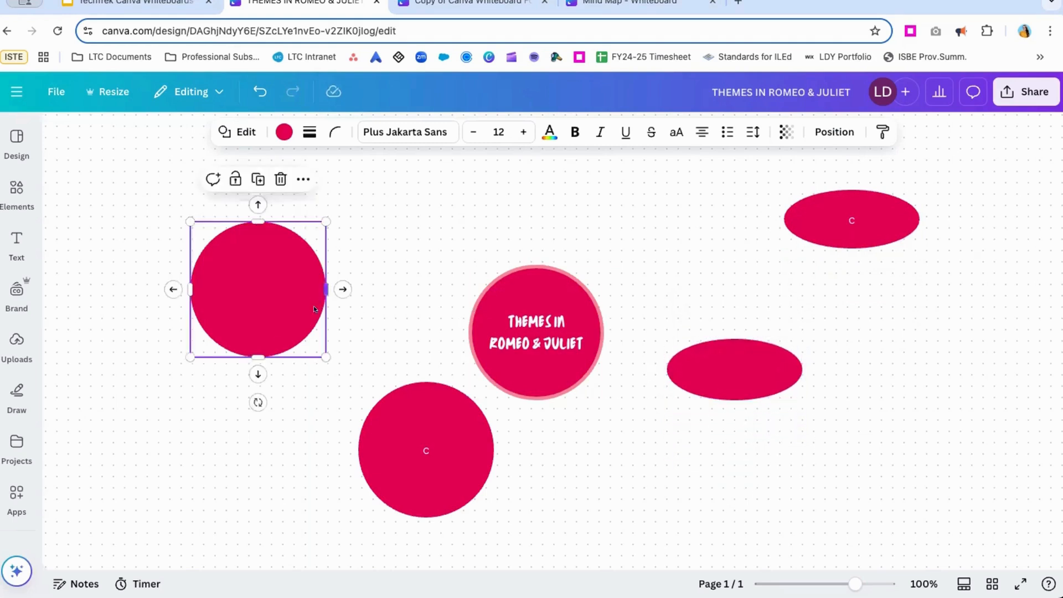
drag(258, 357, 245, 287)
click(434, 499)
drag(420, 504, 410, 439)
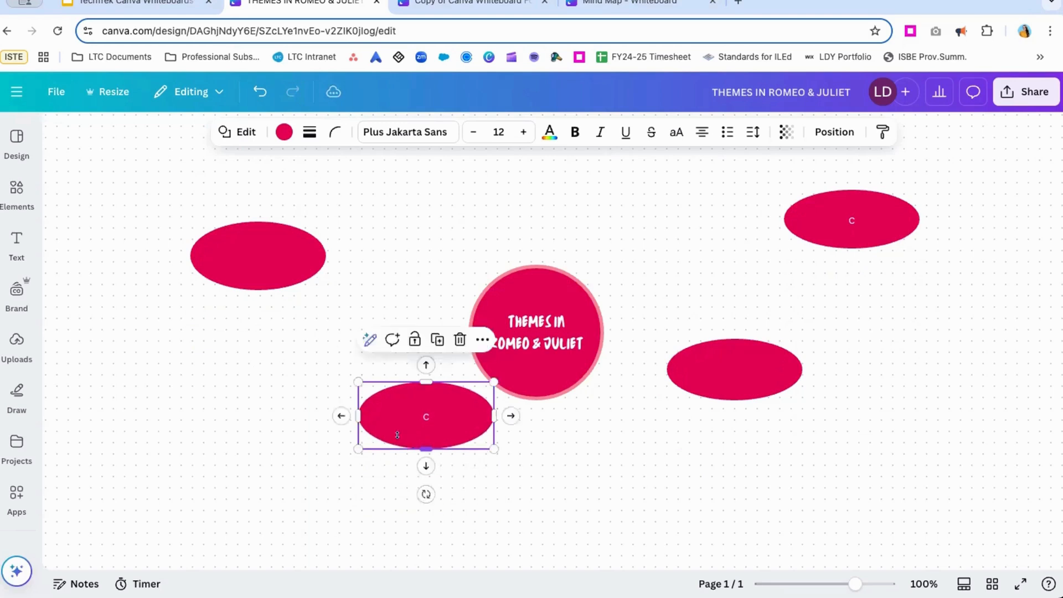
Label the upper-right oval "Love" and the lower-right oval "Death".
click(852, 215)
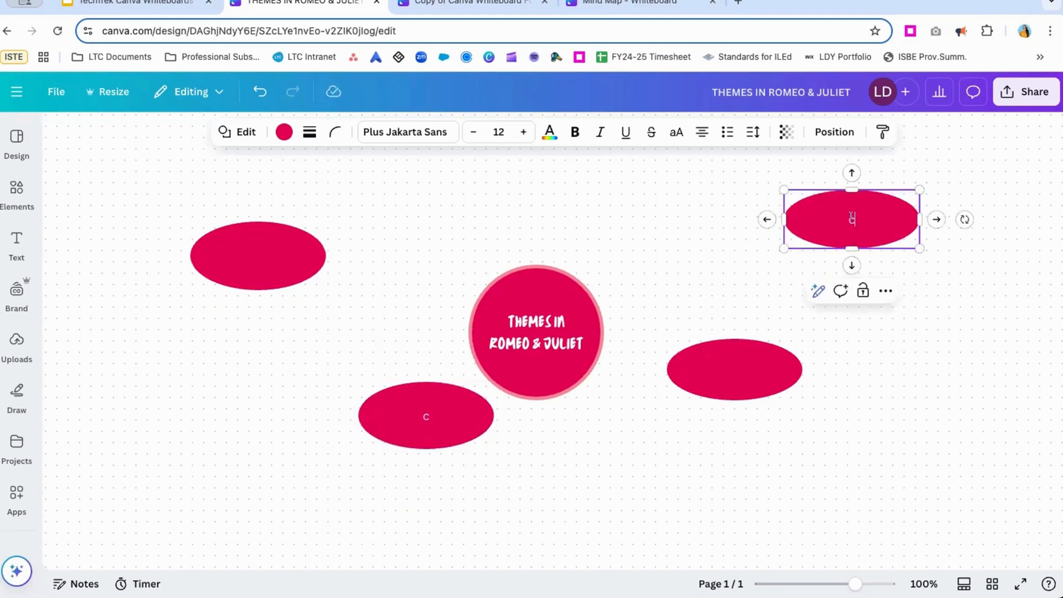
click(852, 220)
text(Love)
click(729, 379)
click(728, 376)
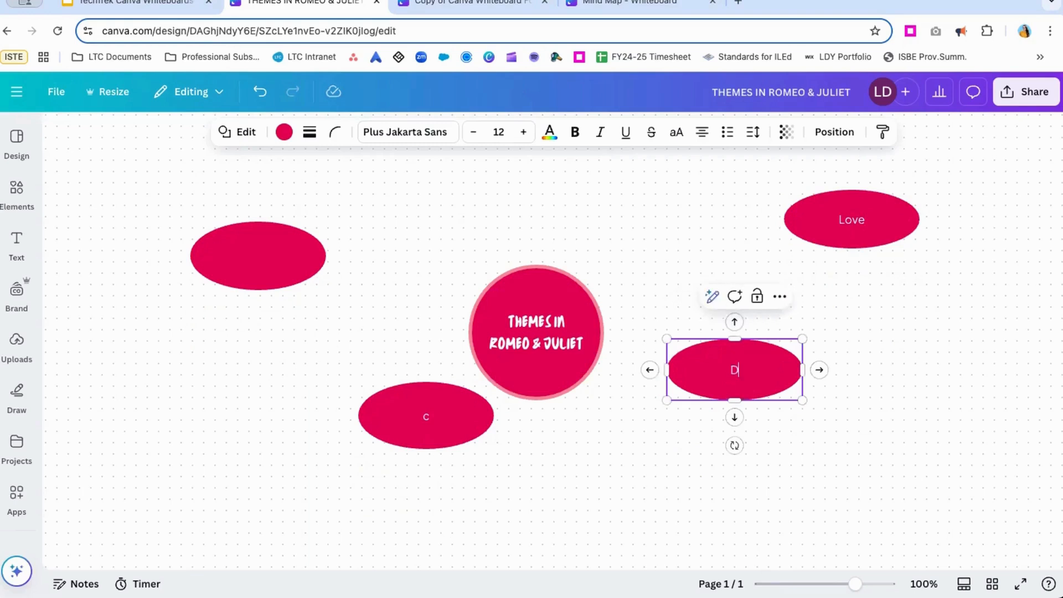
text(Death)
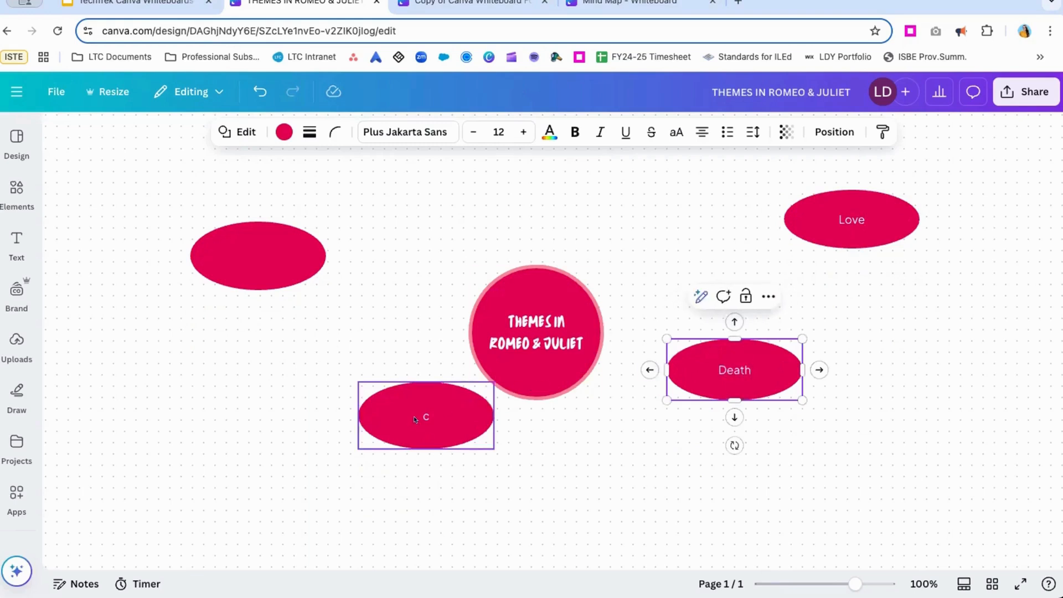
Replace the text in the lower-left oval with "Parentage".
double_click(413, 416)
text(Paren)
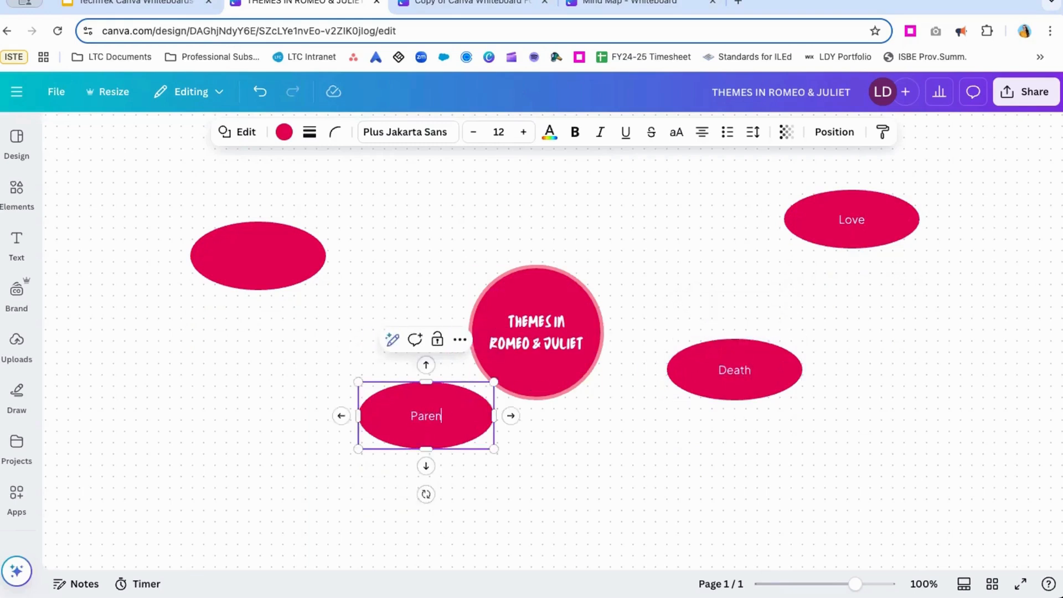
text(tage)
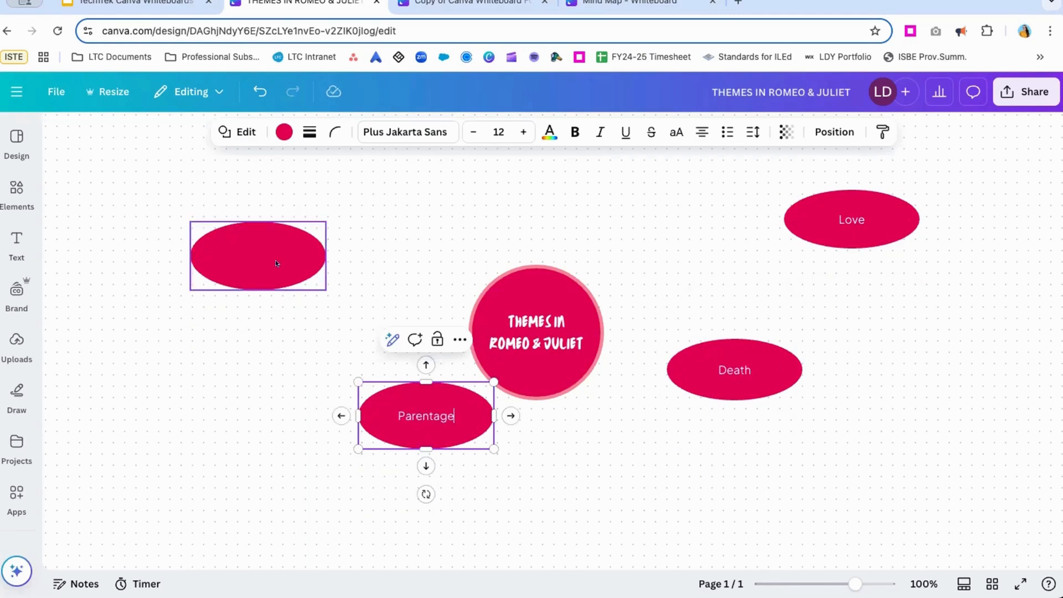
Label the blank upper-left oval "Youth".
double_click(233, 242)
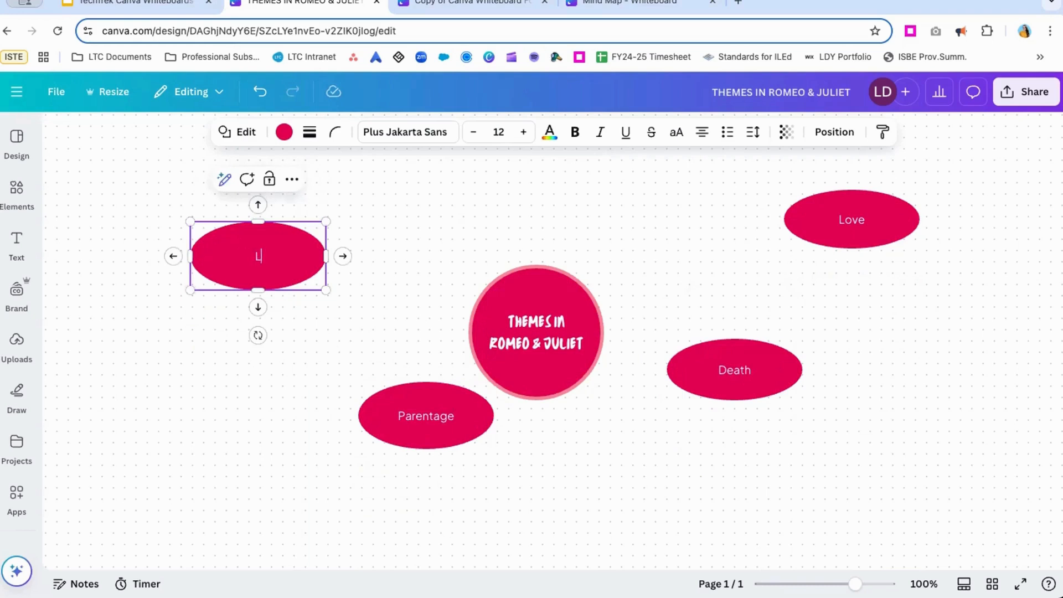
key(BackSpace)
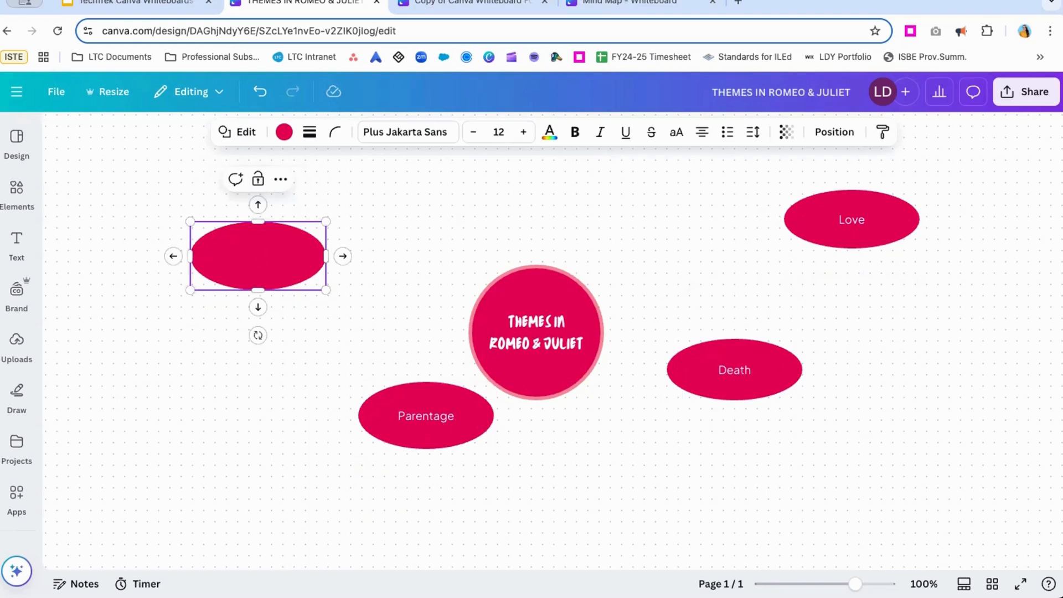
text(Youth)
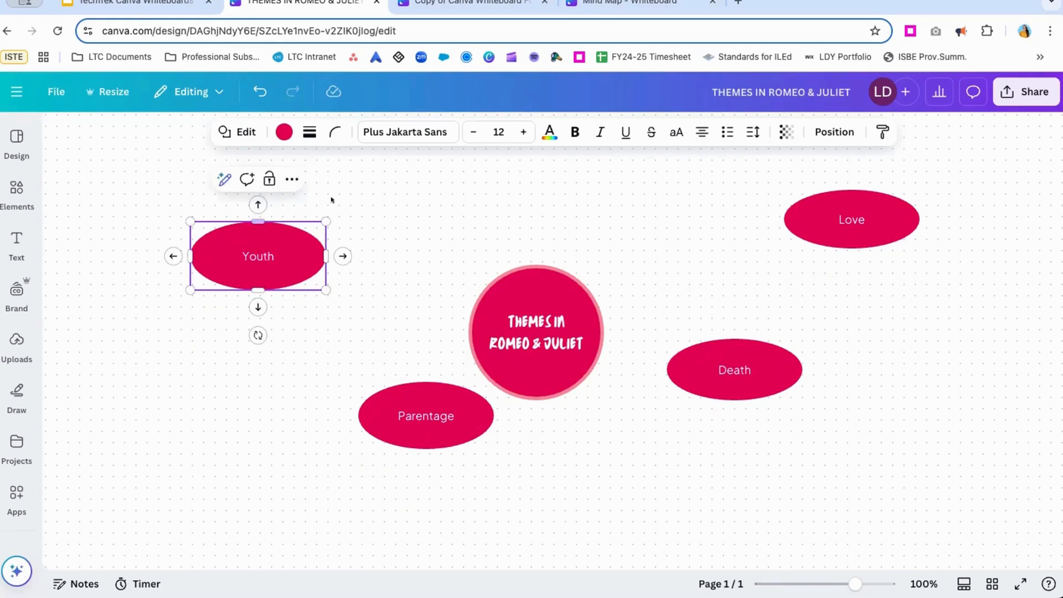
key(Escape)
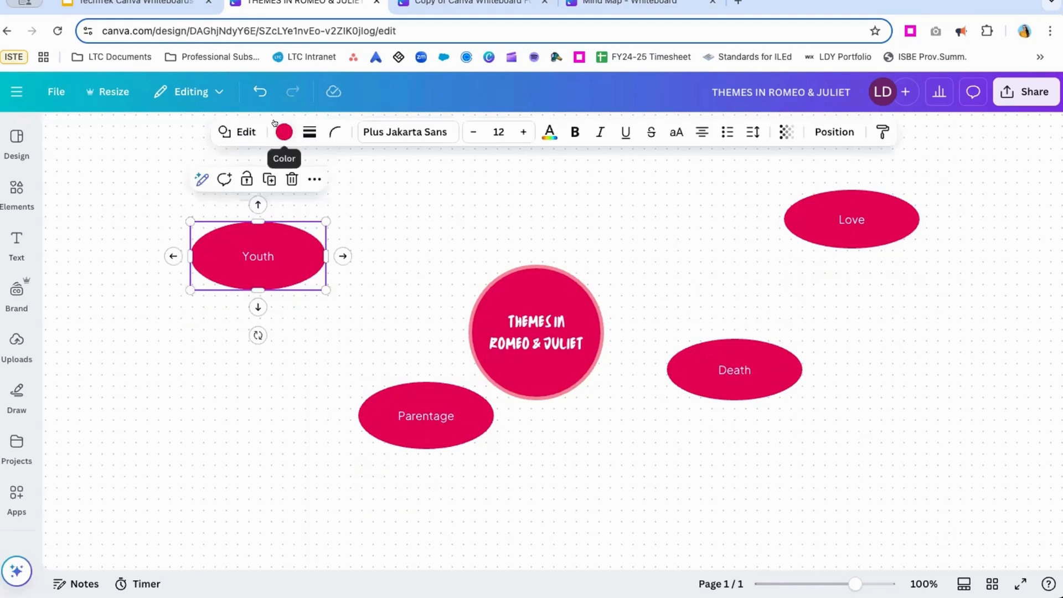
Recolour the theme ovals with brand colours: Youth blue, Parentage green #66b545, Death dark navy and Love purple #8b1b82.
click(276, 124)
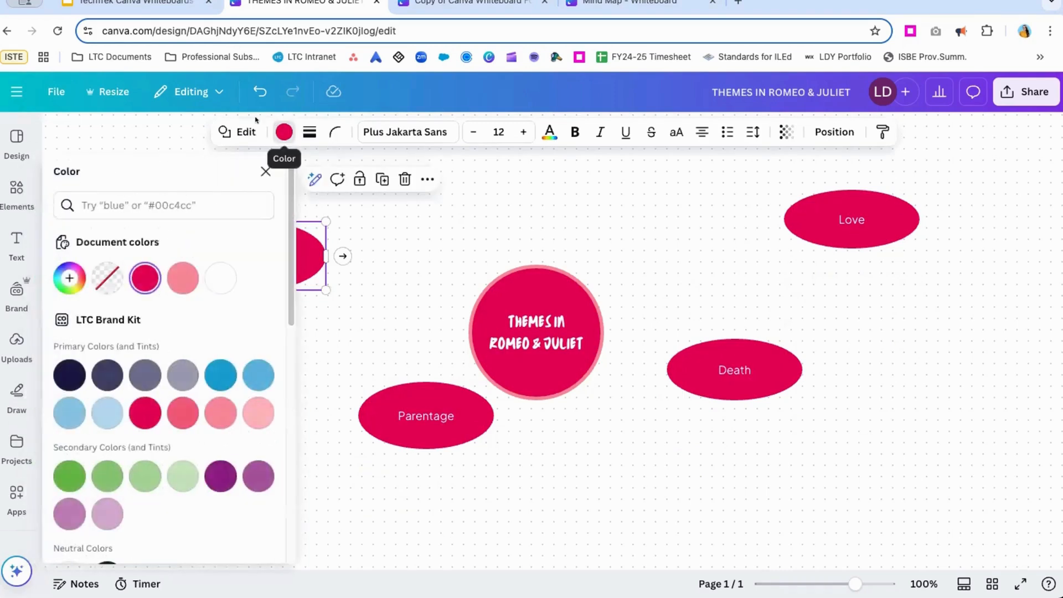
click(215, 365)
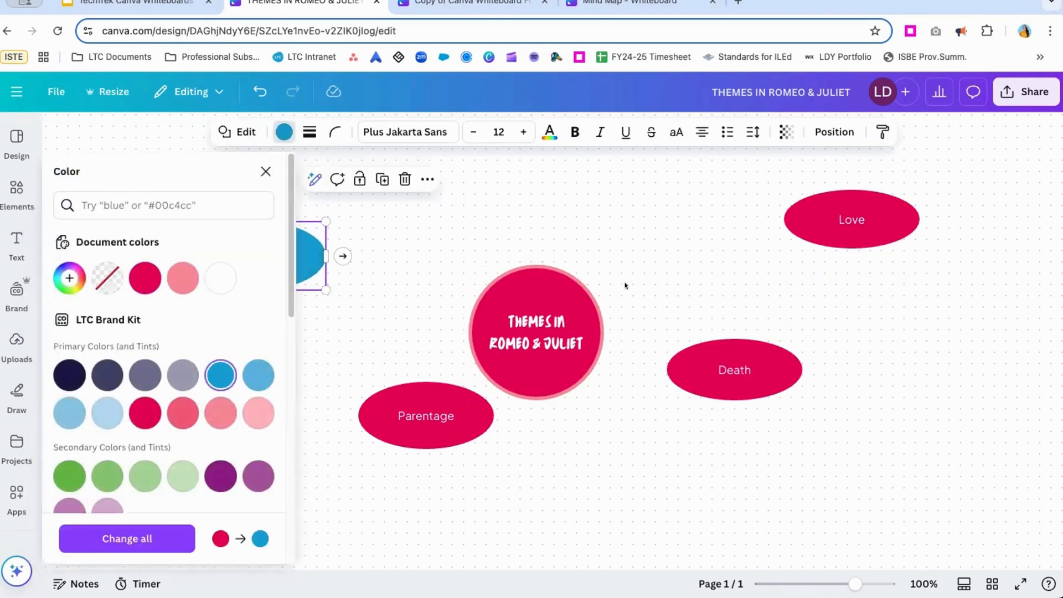
click(426, 387)
click(70, 476)
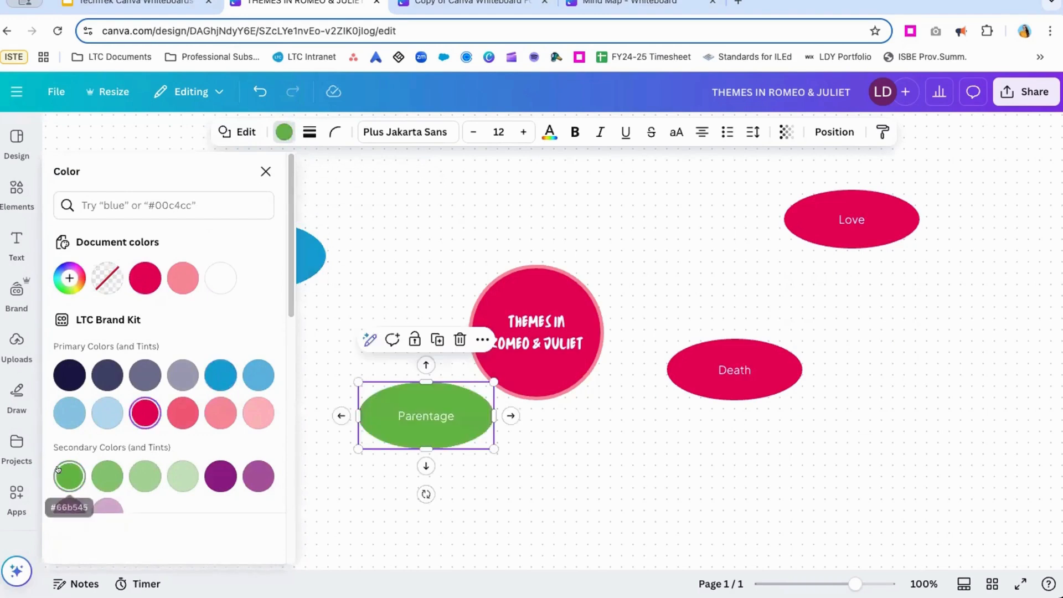
click(742, 338)
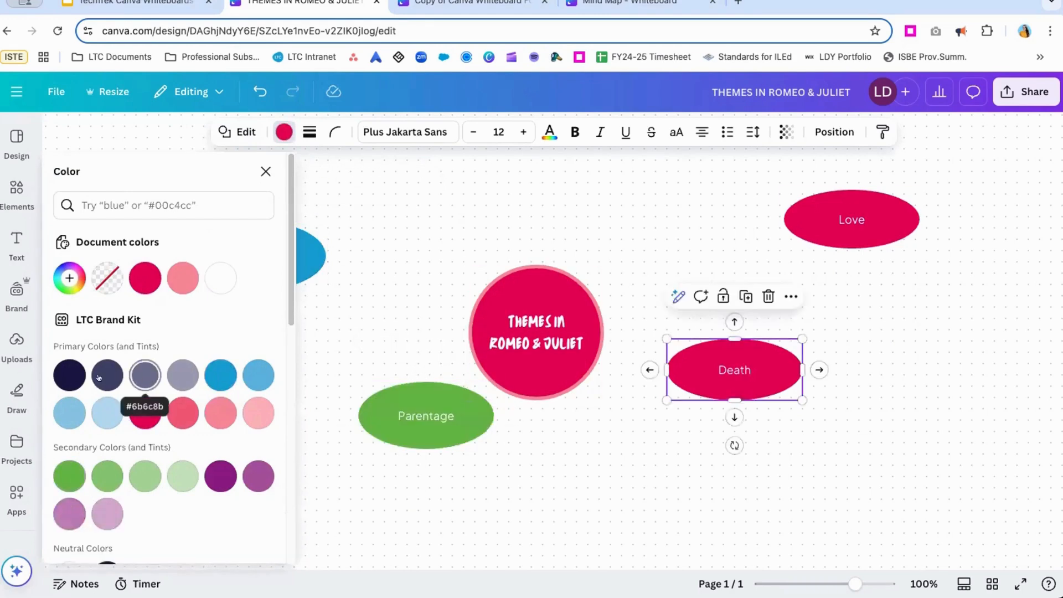
click(69, 375)
click(788, 207)
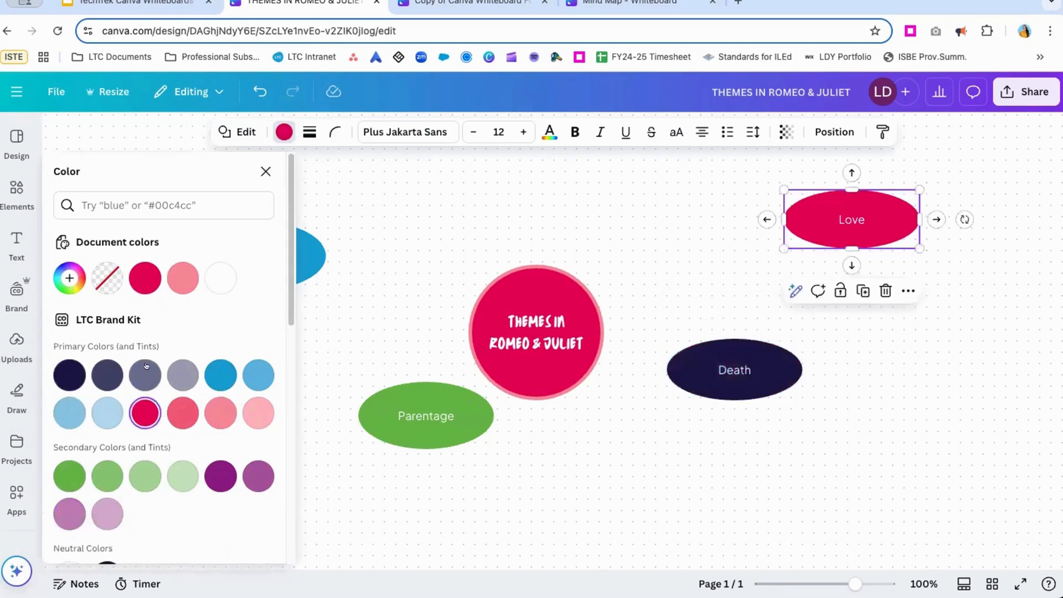
click(220, 477)
click(936, 342)
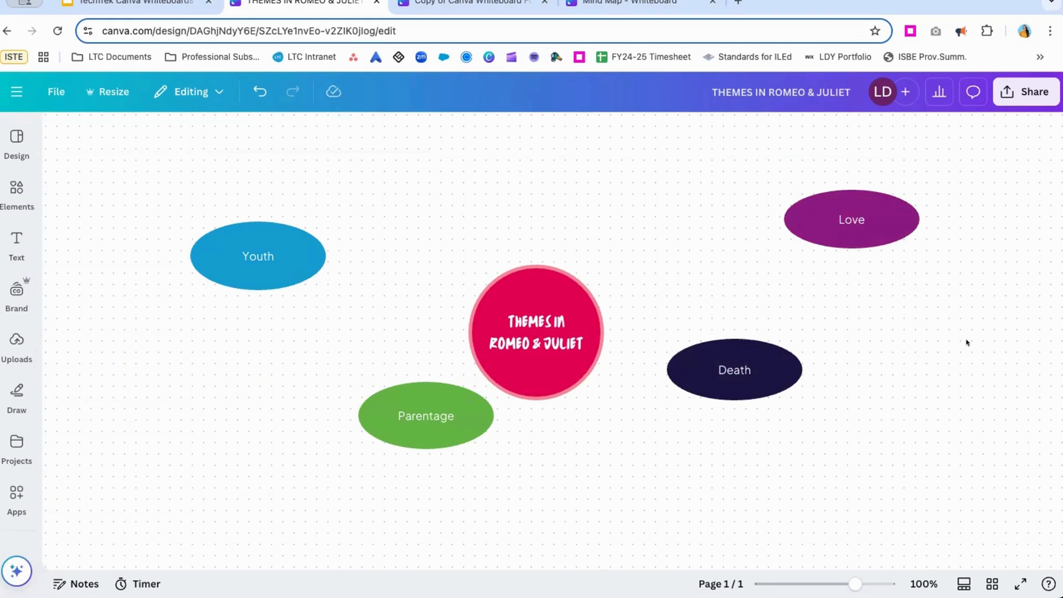
Make the label text bold in all four theme ovals: Love, Death, Parentage and Youth.
click(843, 218)
double_click(842, 218)
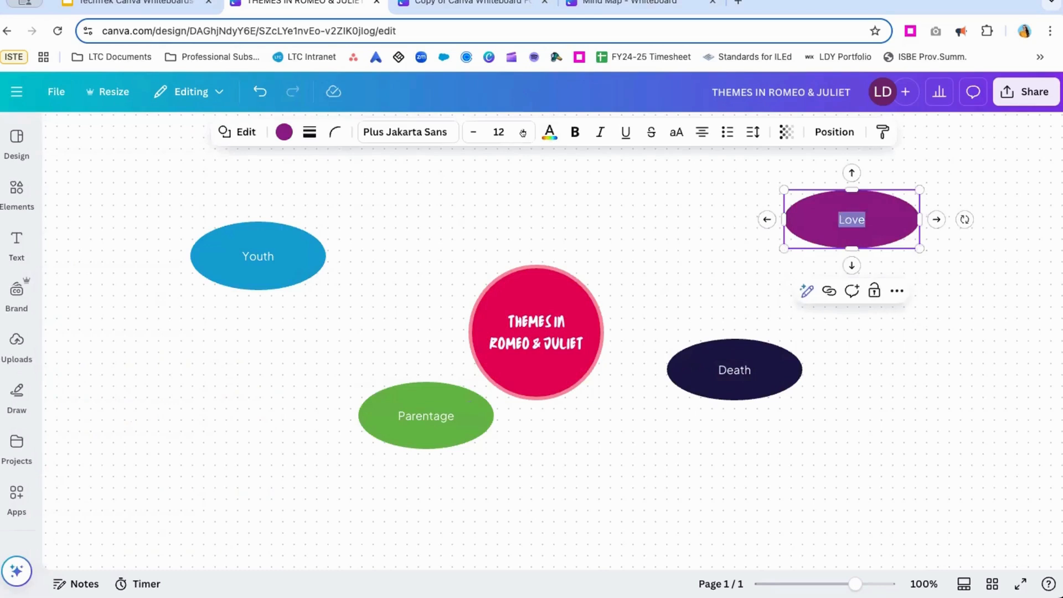
click(575, 132)
click(744, 342)
double_click(737, 369)
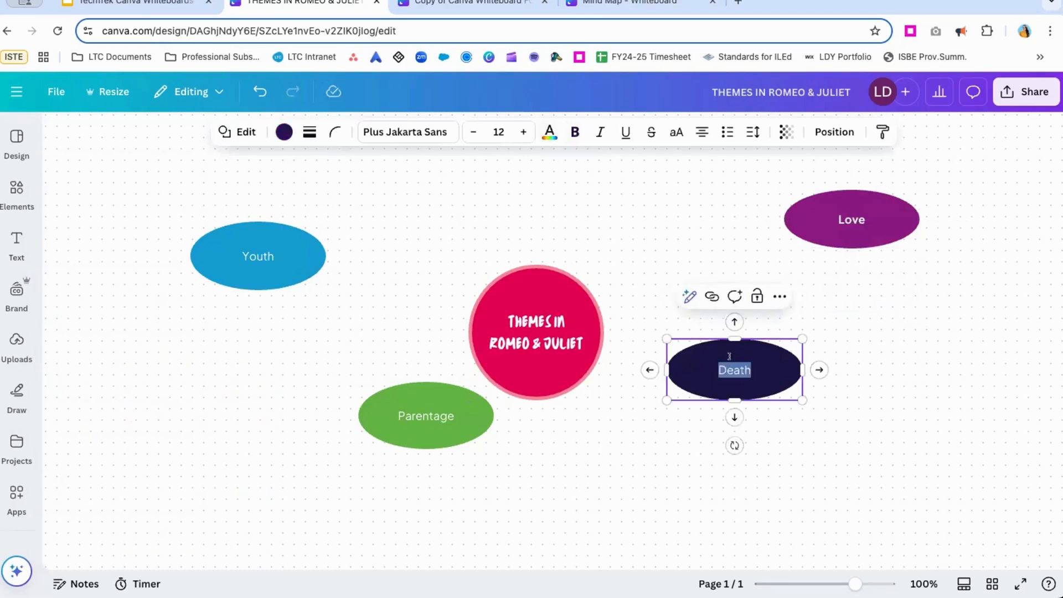
click(575, 132)
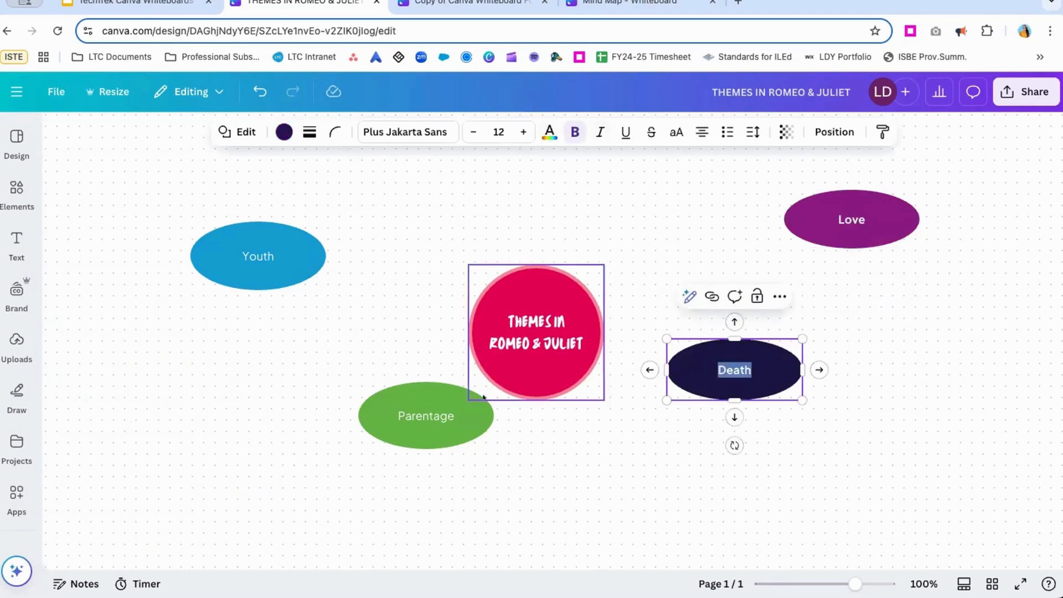
click(424, 411)
double_click(427, 416)
click(575, 132)
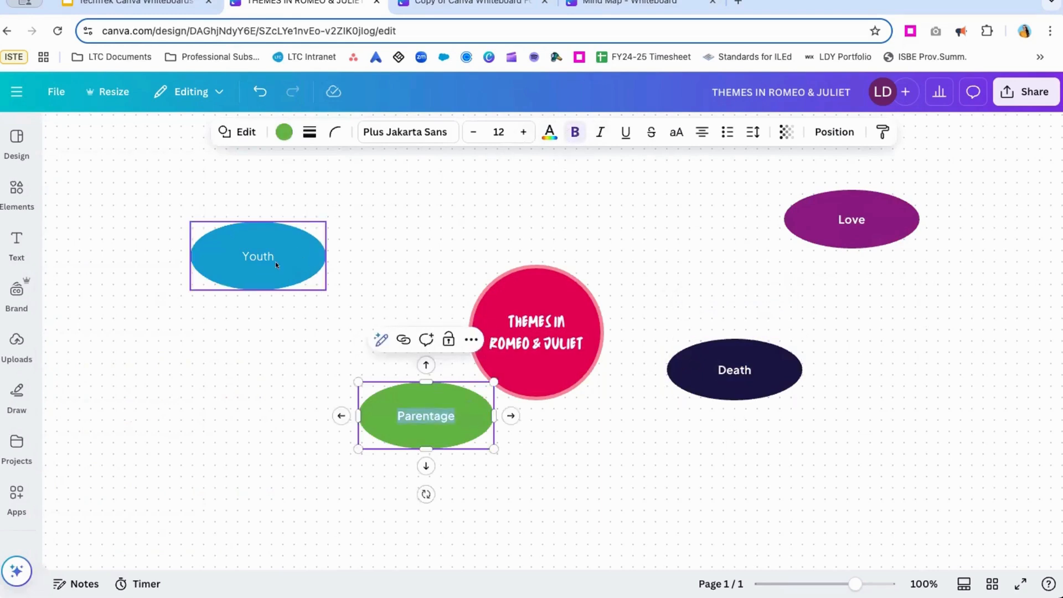
click(253, 251)
double_click(256, 254)
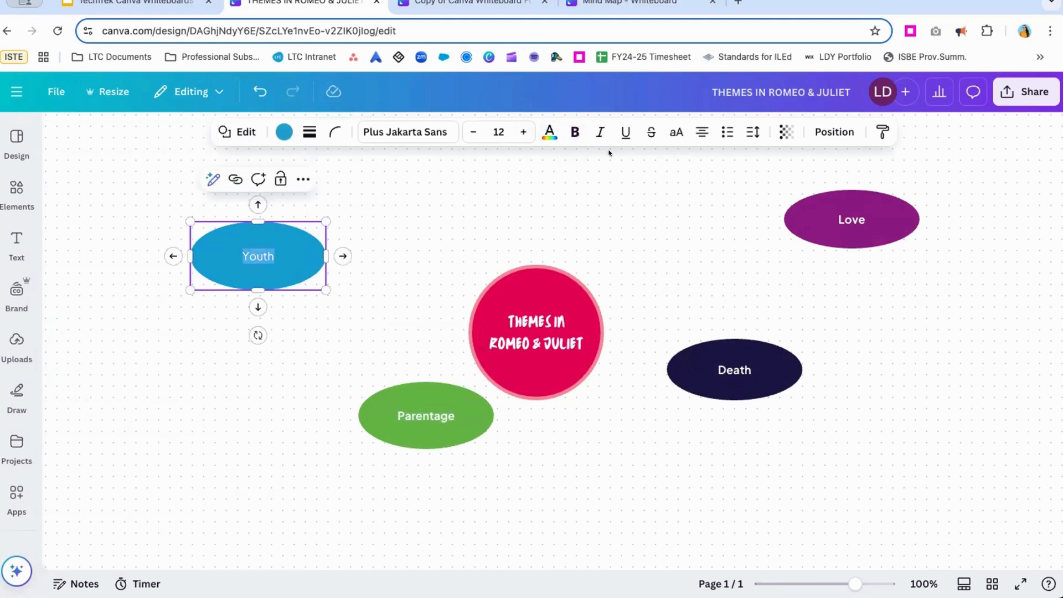
click(571, 132)
click(856, 361)
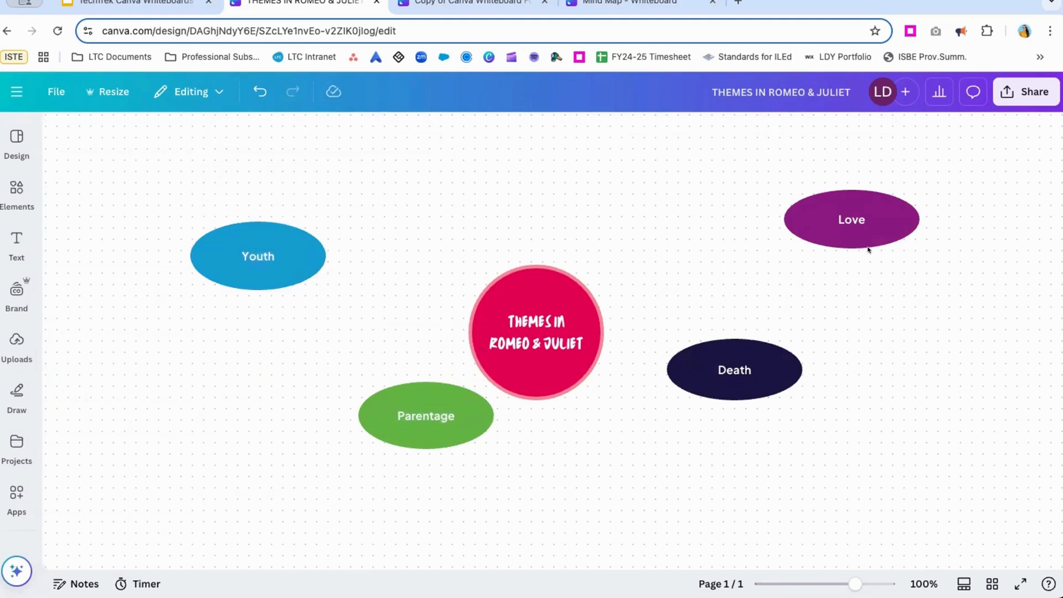
Rearrange three ovals around the title circle: Love to its left, Parentage to its right and Death to its lower right.
click(878, 218)
drag(879, 217, 563, 185)
drag(768, 355, 721, 431)
drag(380, 424, 687, 333)
drag(536, 188, 303, 339)
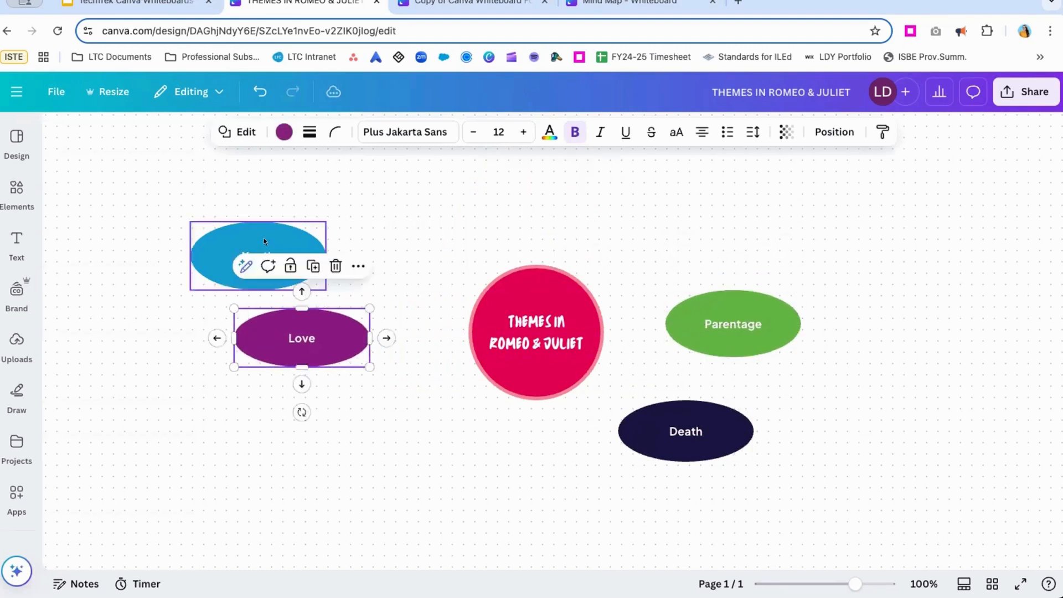
Centre the Youth oval above the title circle, flatten it slightly, and shift the Love oval closer to the circle.
drag(263, 242, 533, 175)
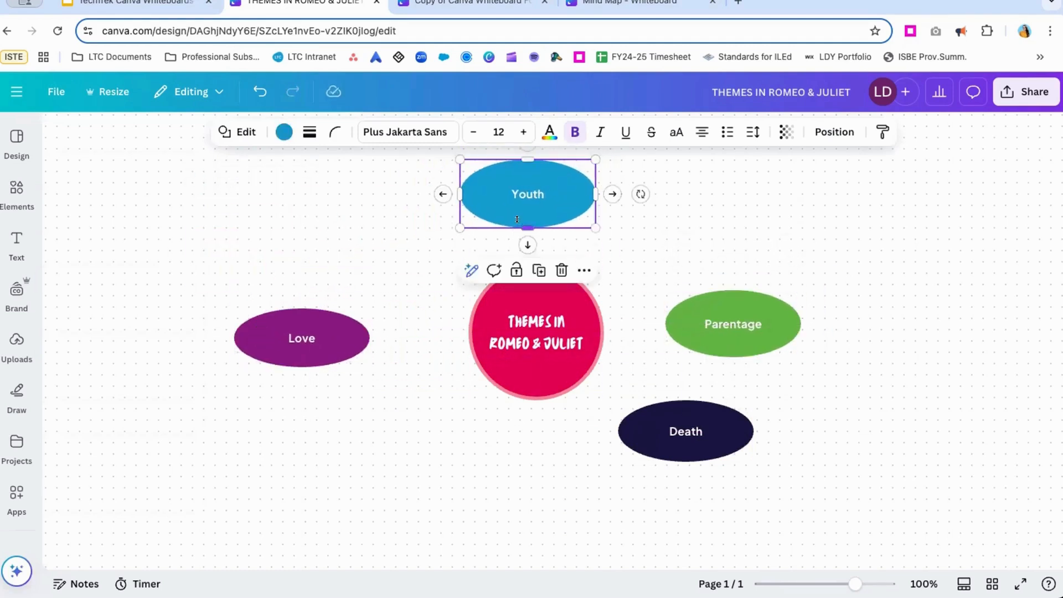
drag(527, 227, 524, 207)
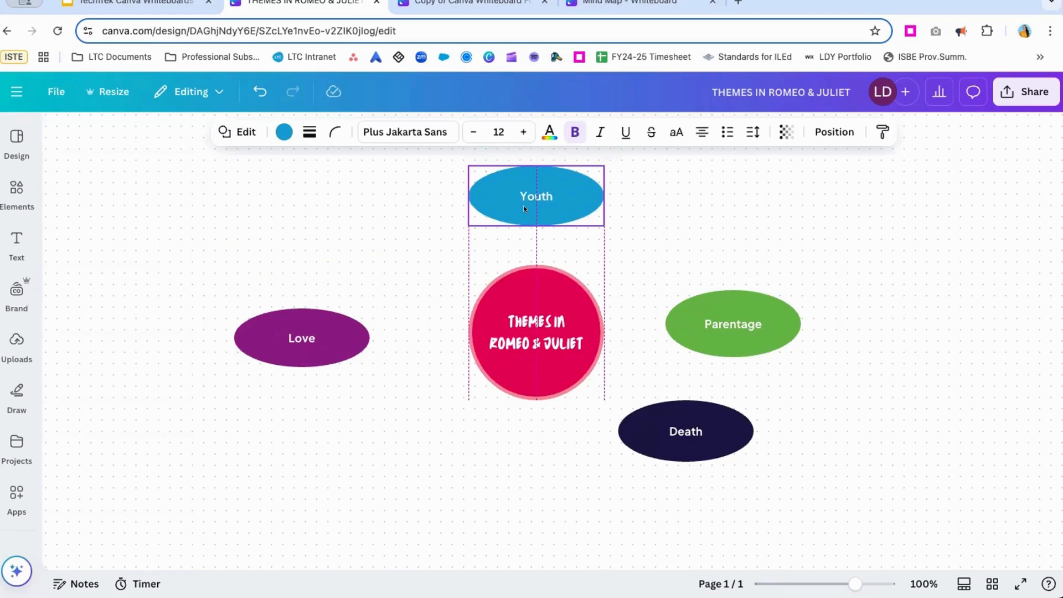
drag(326, 345, 332, 348)
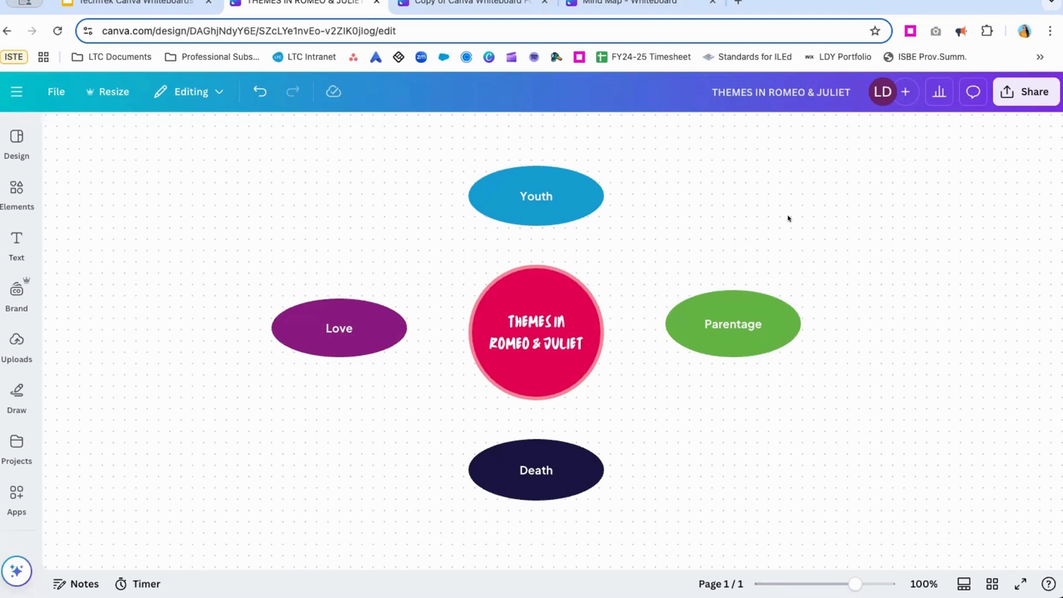
Add four straight black lines to the whiteboard for use as connectors.
key(l)
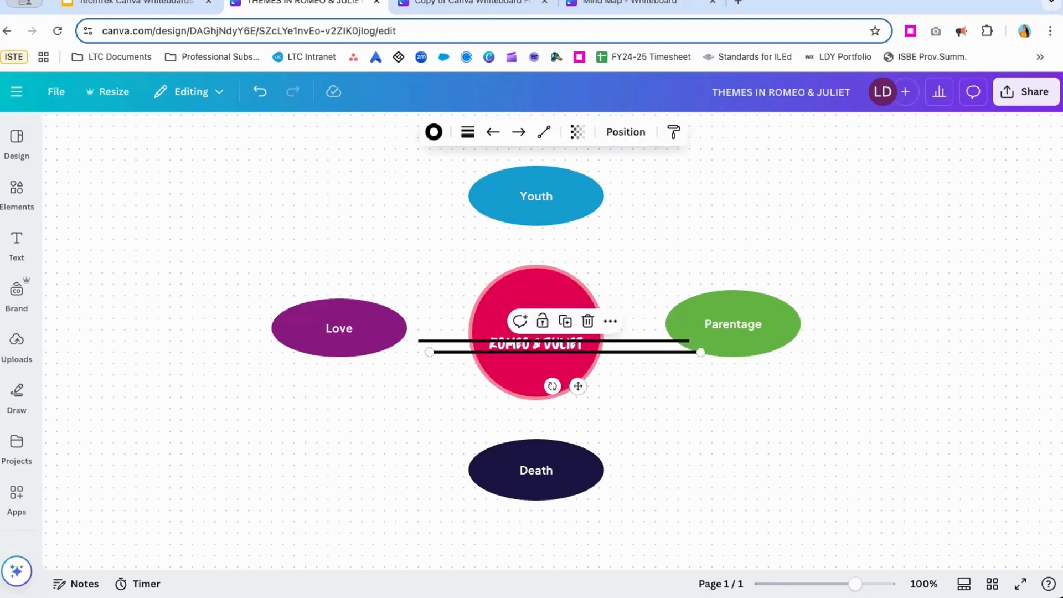
key(l)
key(l)
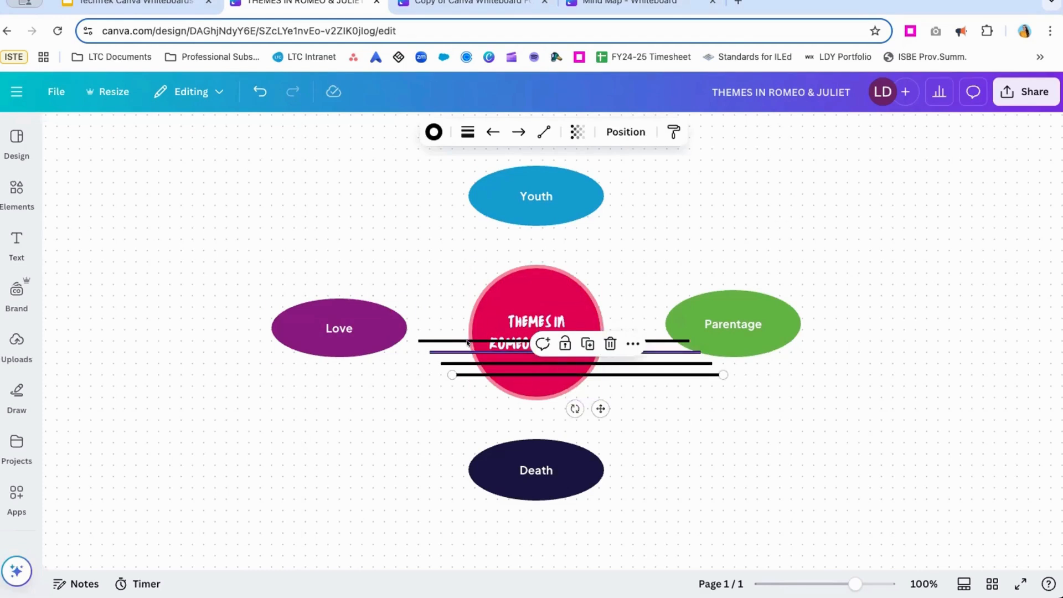
Connect the top of the title circle to the bottom of the Youth oval with one of the lines.
drag(467, 341, 556, 227)
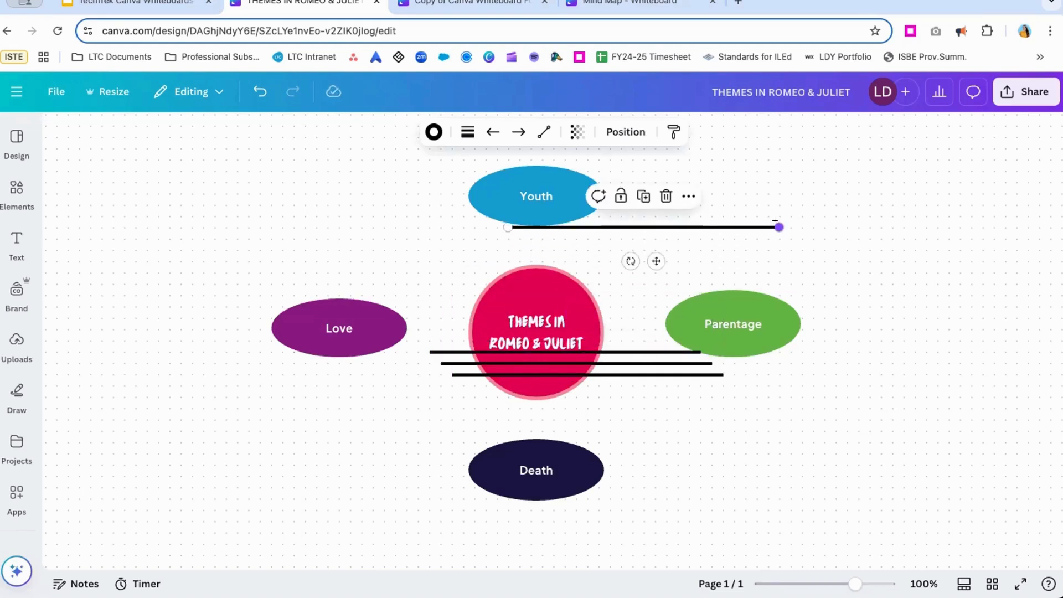
drag(775, 221, 526, 254)
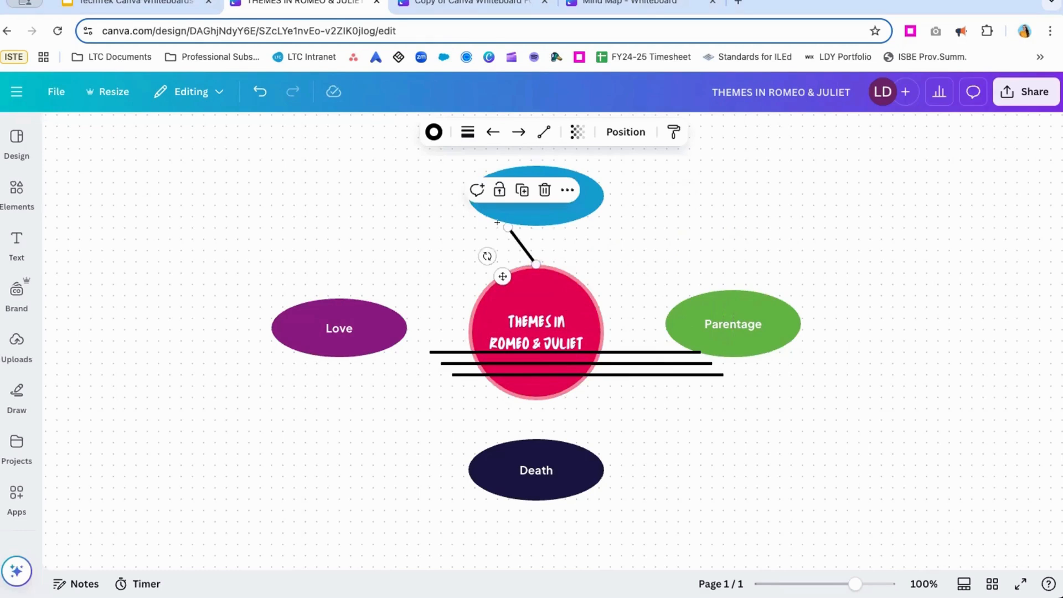
drag(507, 227, 522, 222)
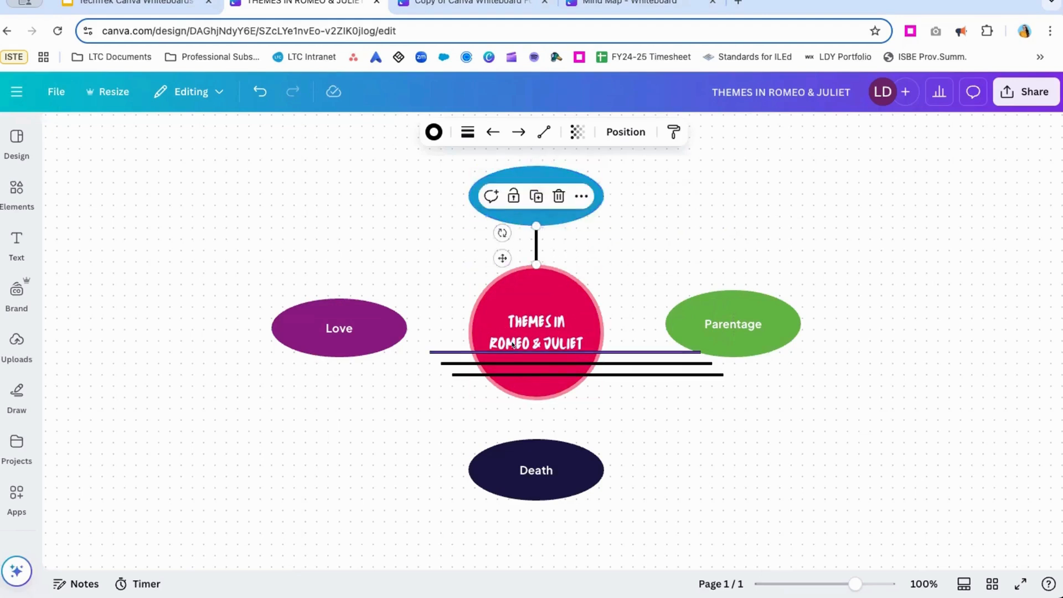
Connect the right side of the title circle to the left edge of the Parentage oval with a second line.
drag(513, 341, 687, 318)
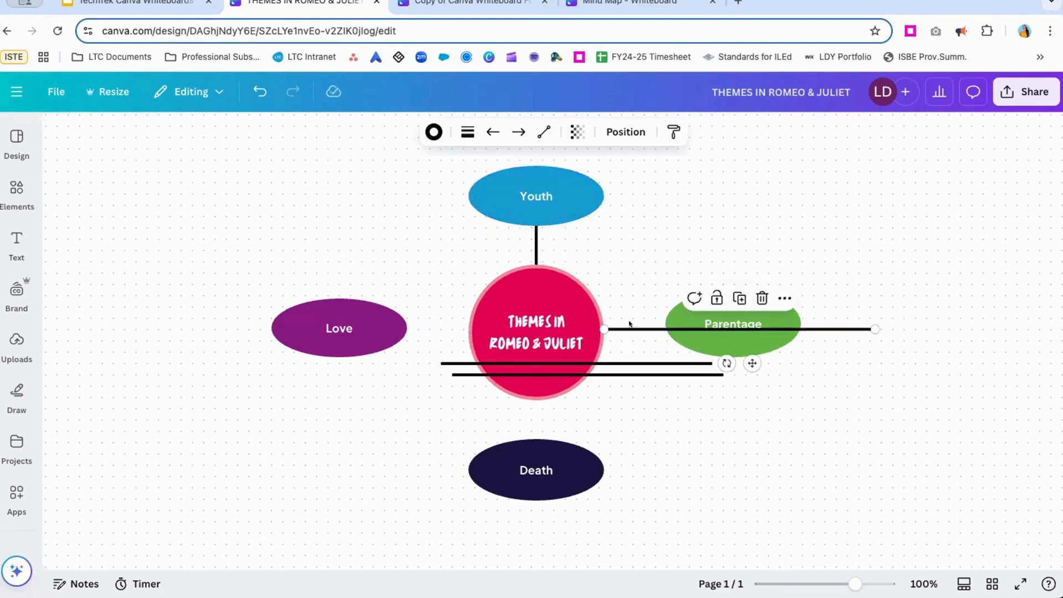
drag(603, 329, 604, 332)
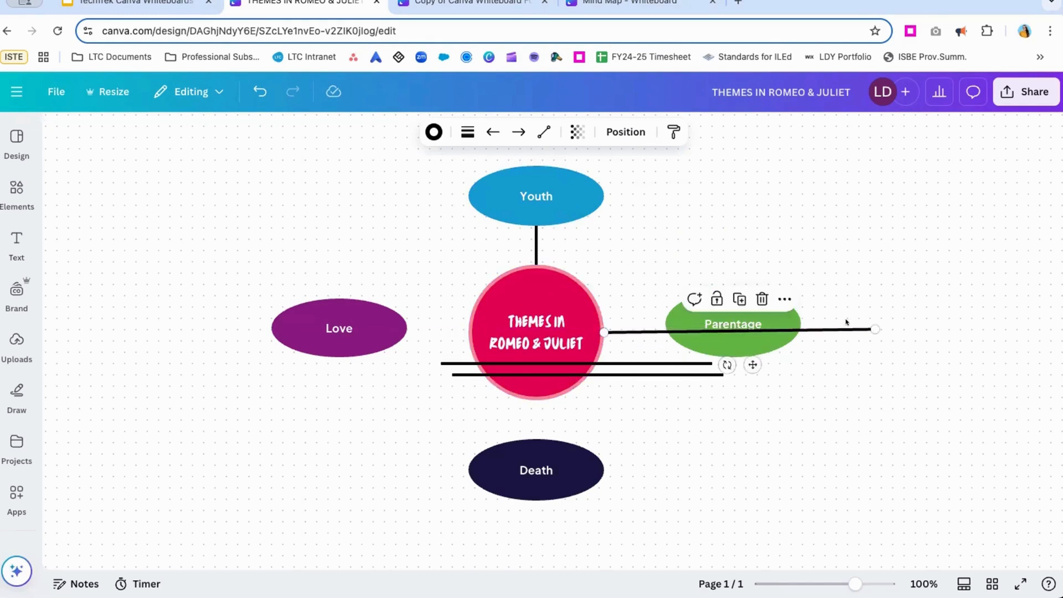
drag(875, 329, 666, 324)
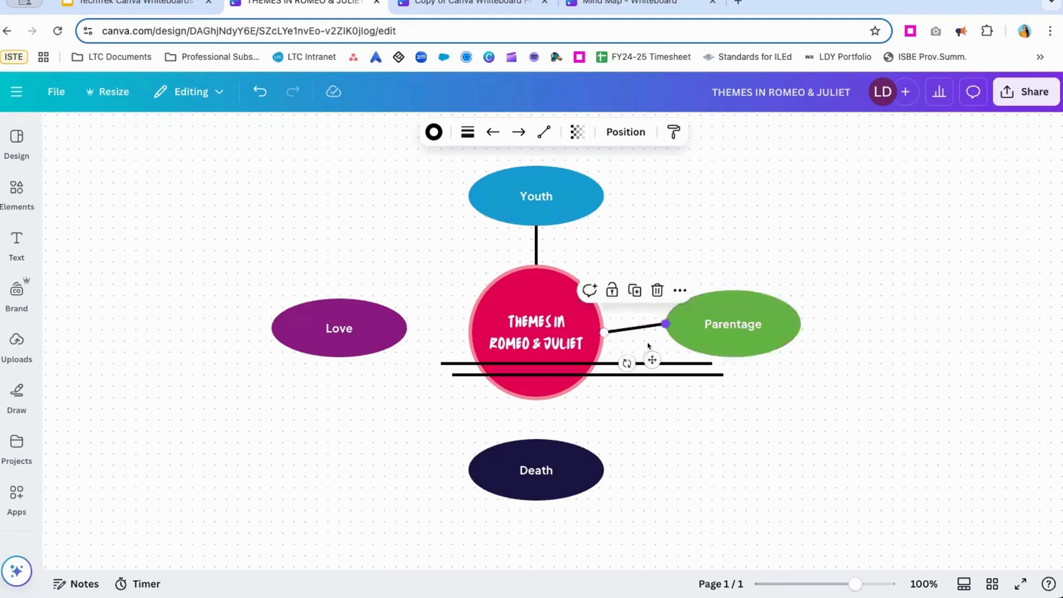
Connect the bottom of the title circle to the top of the Death oval with a third line, undoing any accidental circle move.
drag(583, 361, 639, 411)
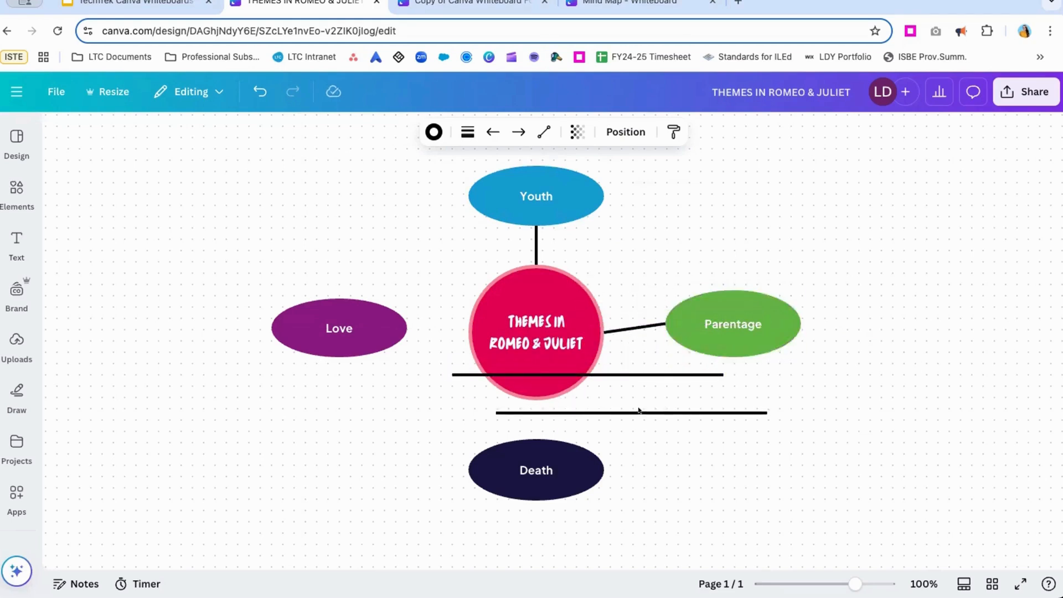
drag(497, 412, 532, 398)
drag(766, 413, 724, 410)
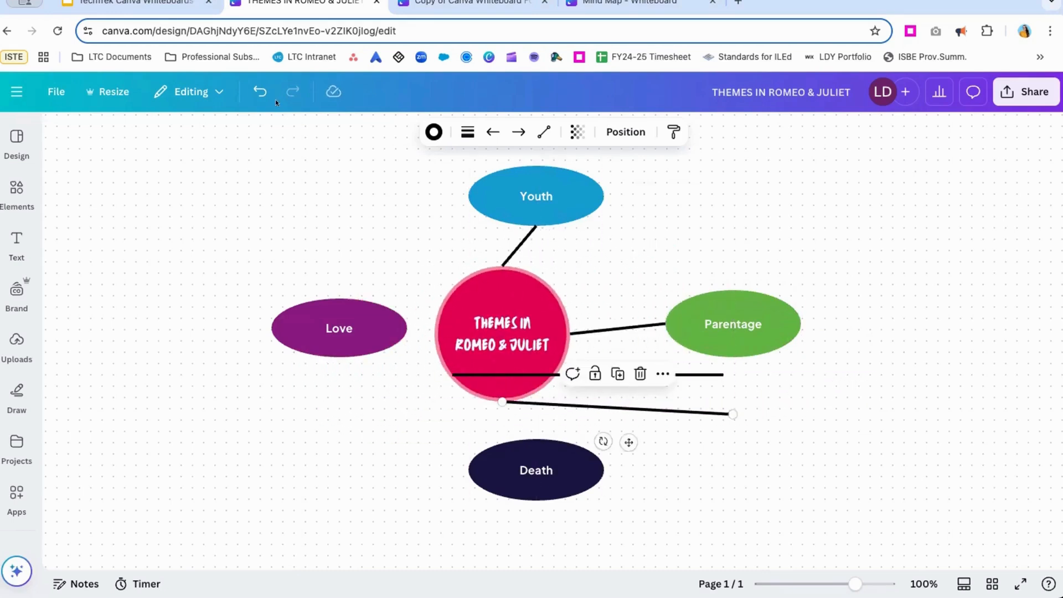
click(260, 91)
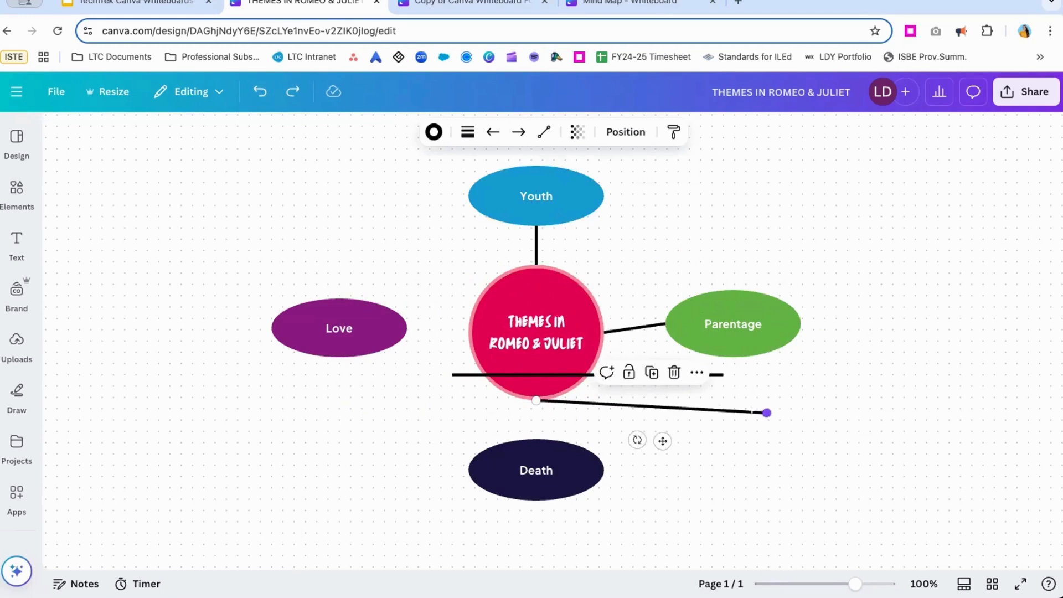
drag(766, 413, 547, 464)
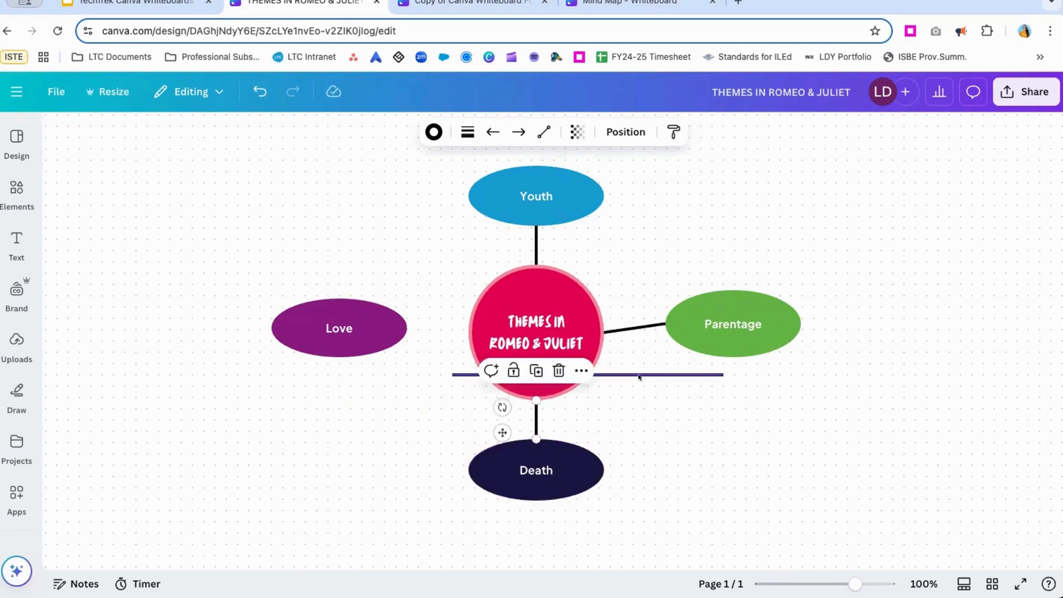
Connect the left side of the title circle to the Love oval with the last line, and move Love level with the circle's centre.
drag(639, 377, 441, 332)
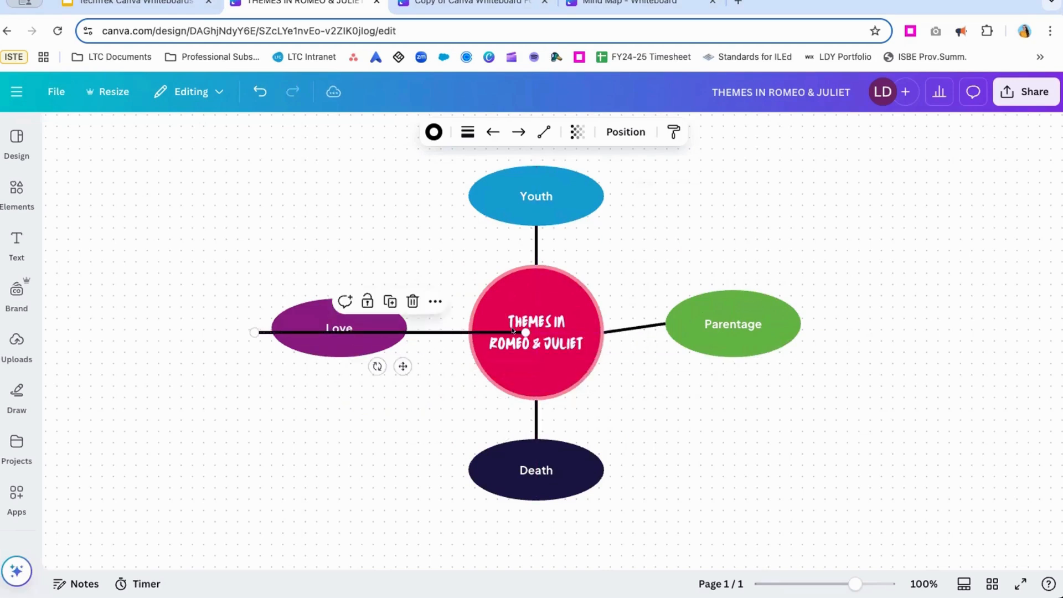
drag(525, 333, 468, 332)
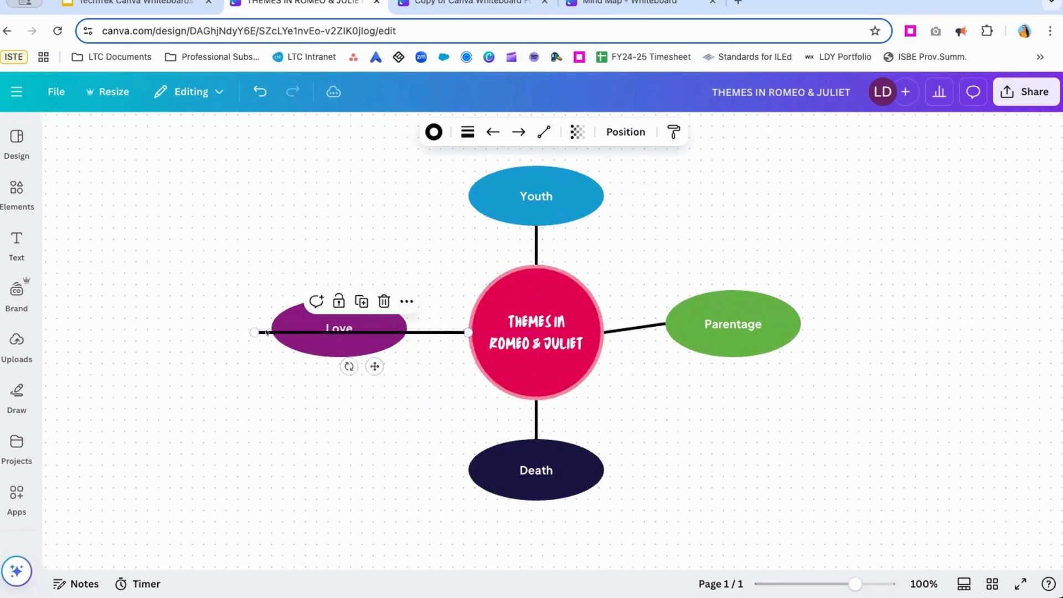
drag(255, 331, 407, 329)
drag(320, 333, 314, 341)
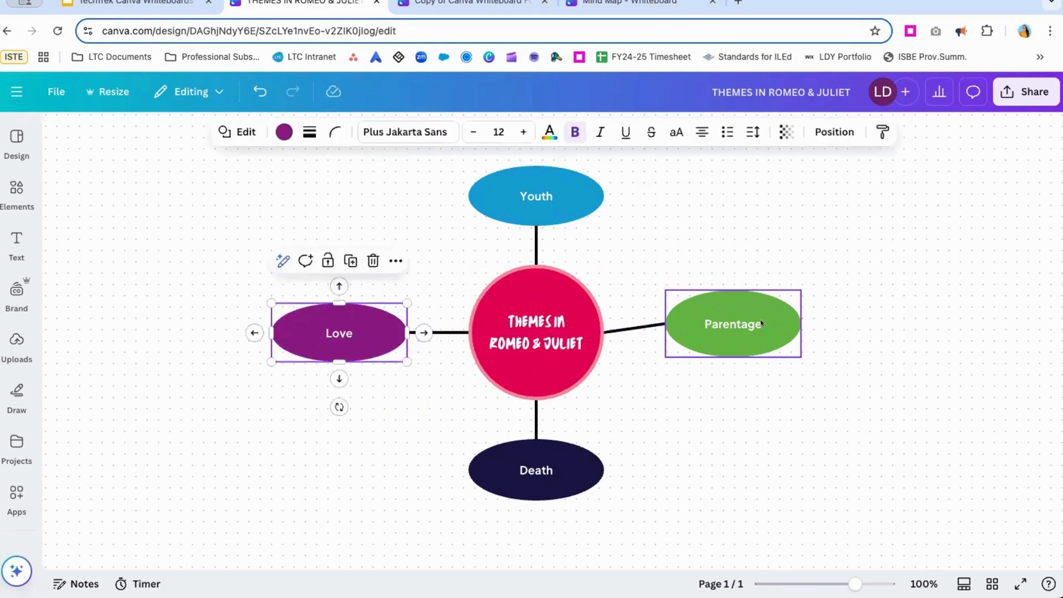
Level the Parentage oval with the title circle's centre and recolour the line to Youth in the title circle's red.
mouse_move(762, 323)
mouse_down()
mouse_move(761, 332)
mouse_move(897, 315)
mouse_move(827, 248)
mouse_move(852, 391)
mouse_move(857, 367)
mouse_move(816, 283)
mouse_move(776, 304)
mouse_move(773, 315)
mouse_move(786, 318)
mouse_move(771, 318)
mouse_up()
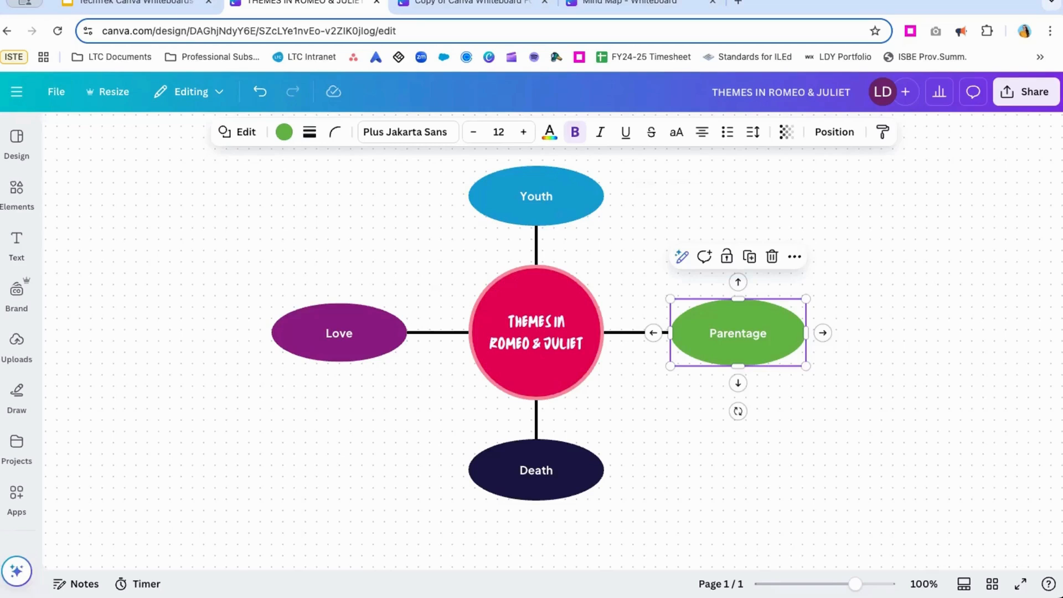
click(534, 241)
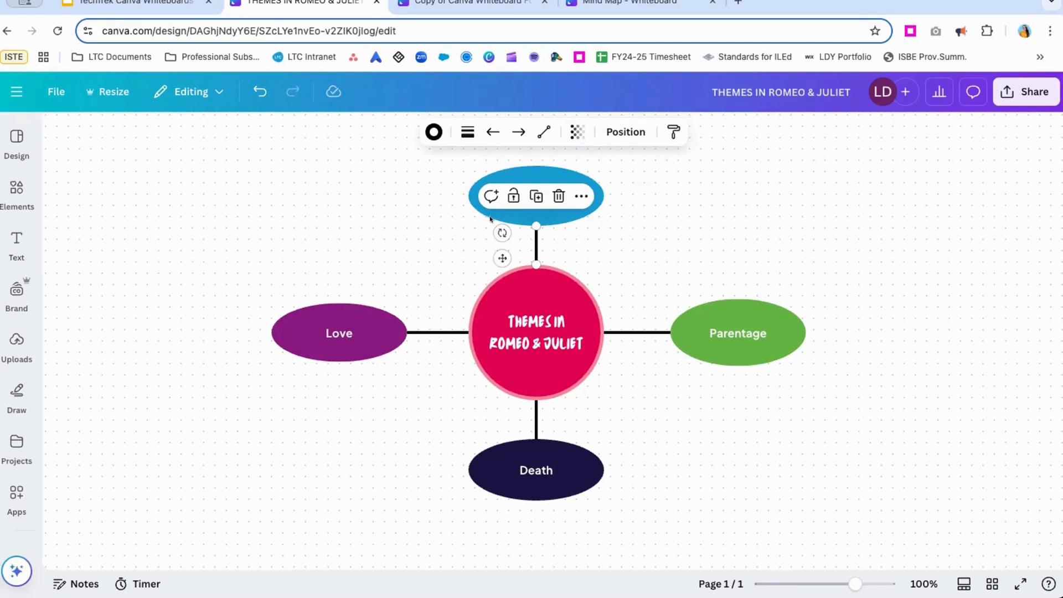
click(432, 131)
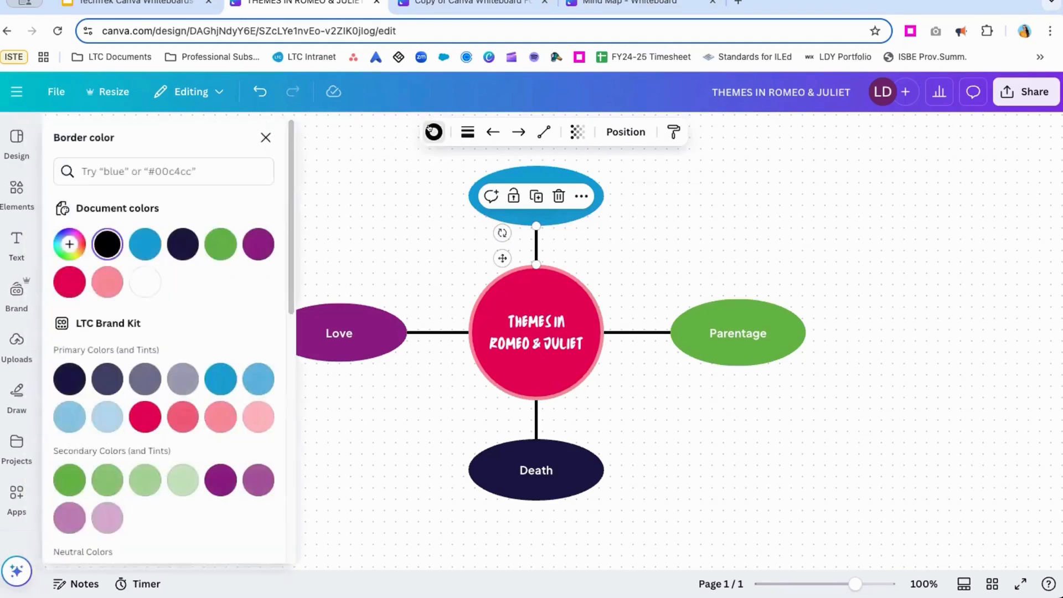
click(61, 278)
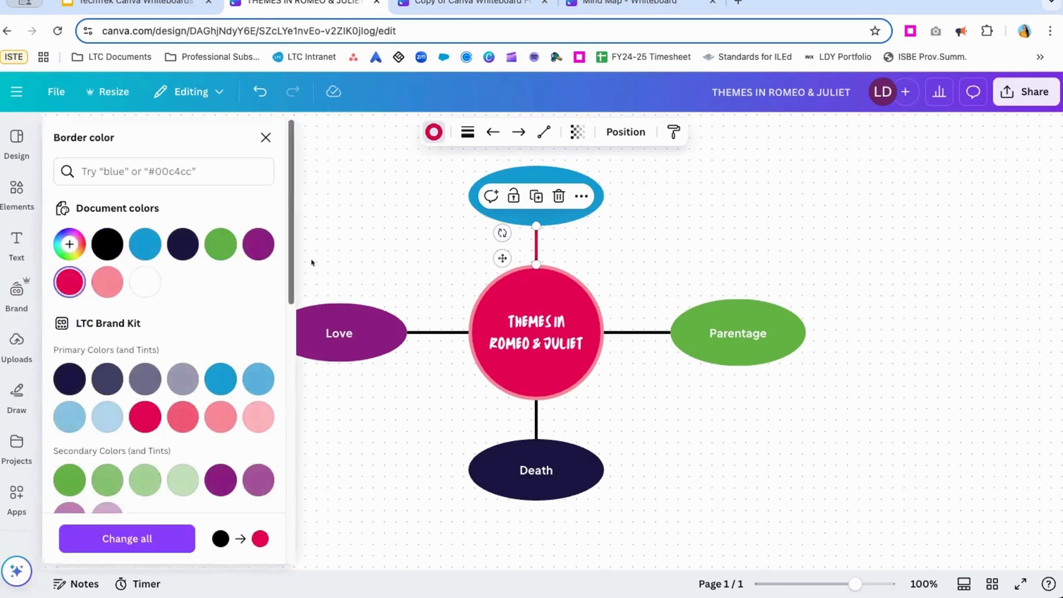
Recolour the lines to Parentage, Death and Love in the same red as the title circle.
click(630, 329)
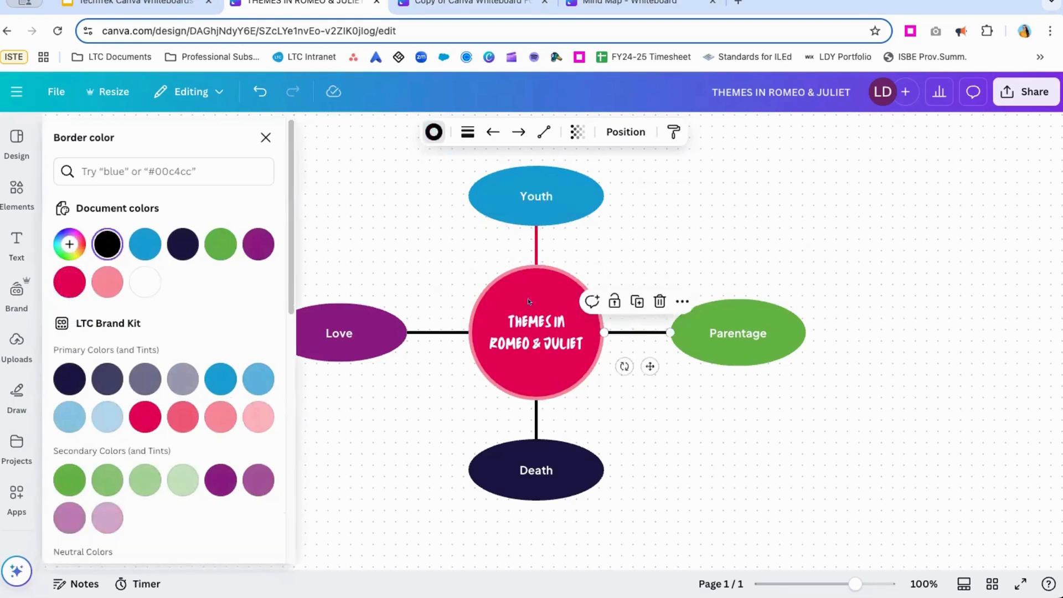
click(70, 281)
click(537, 420)
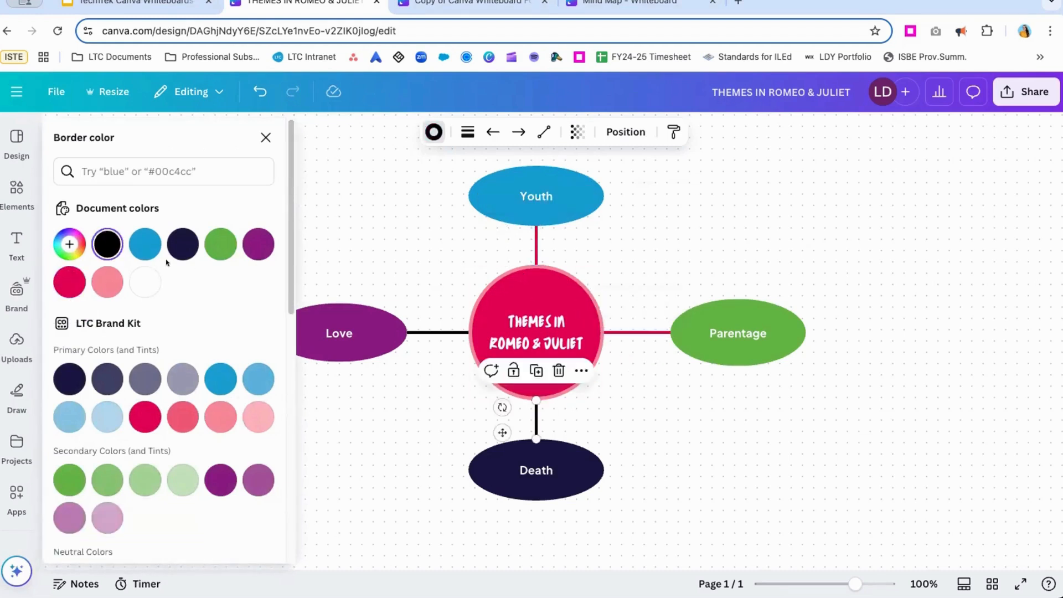
click(70, 282)
click(425, 332)
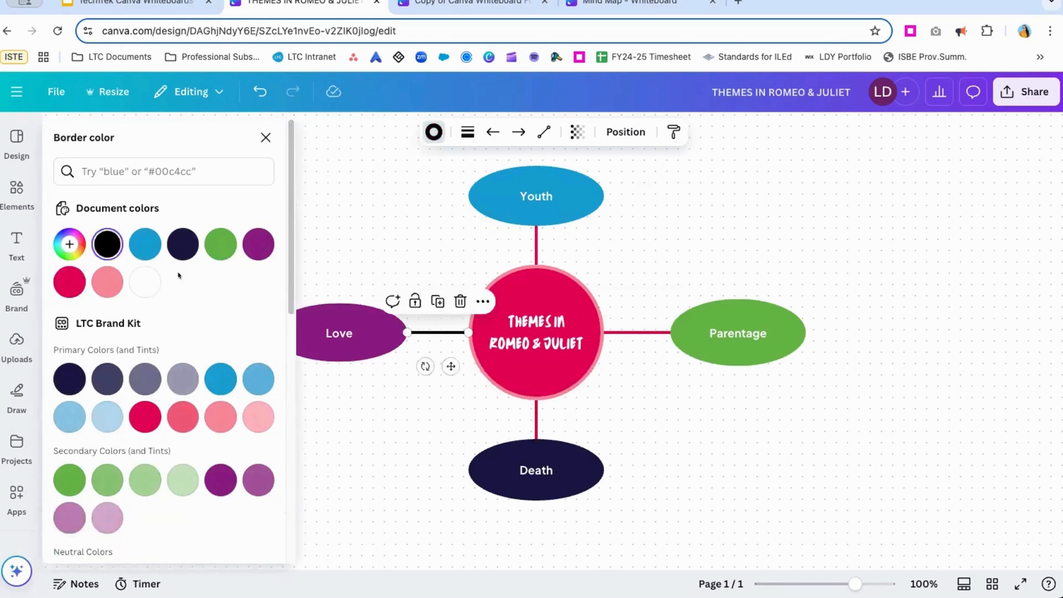
click(69, 282)
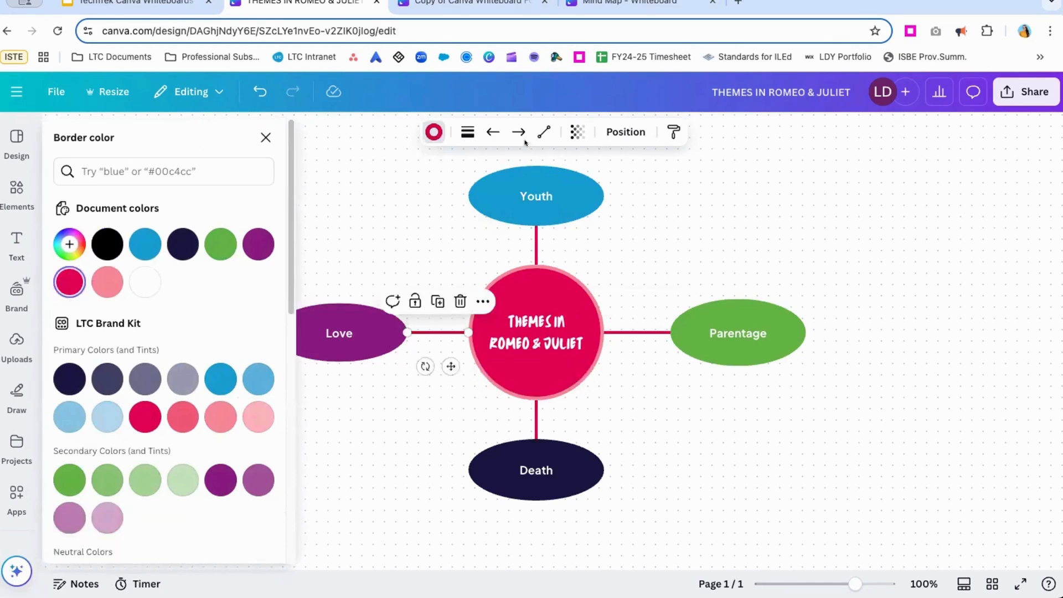
Try the dashed and dotted styles on the Love line and return it to the solid style.
click(465, 131)
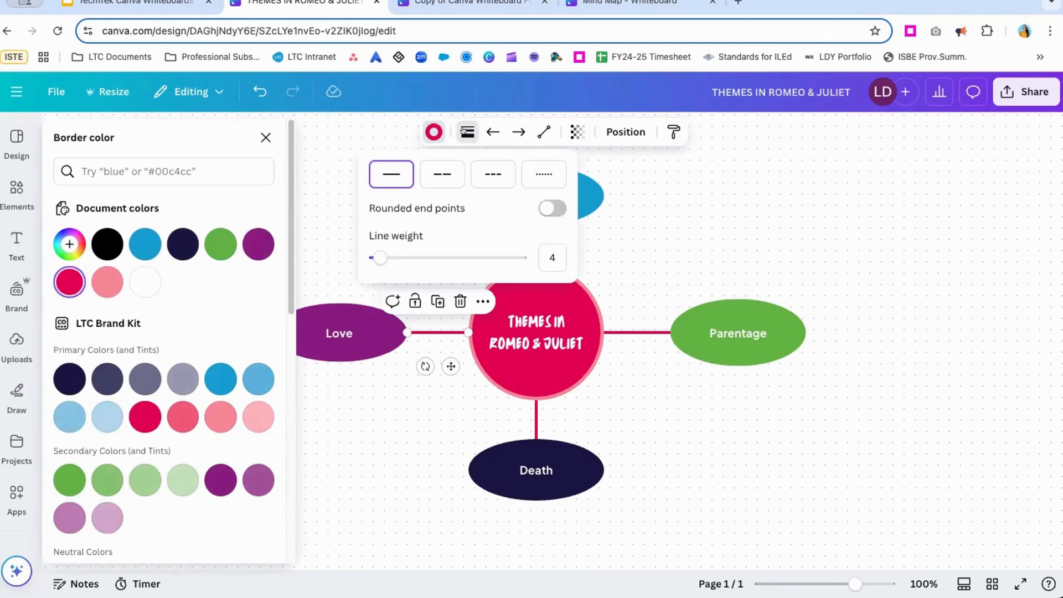
click(449, 173)
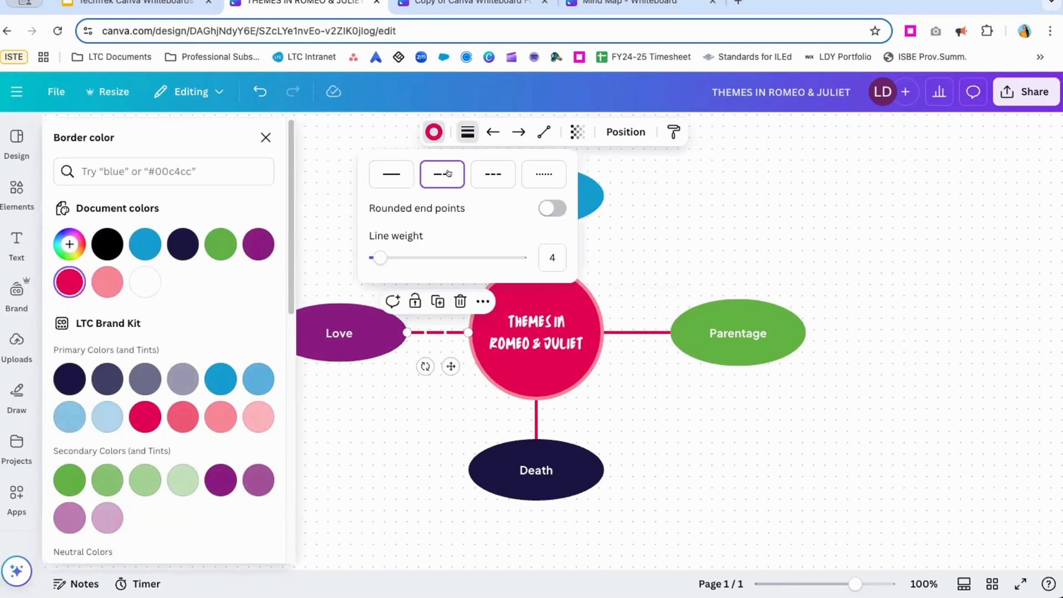
click(543, 174)
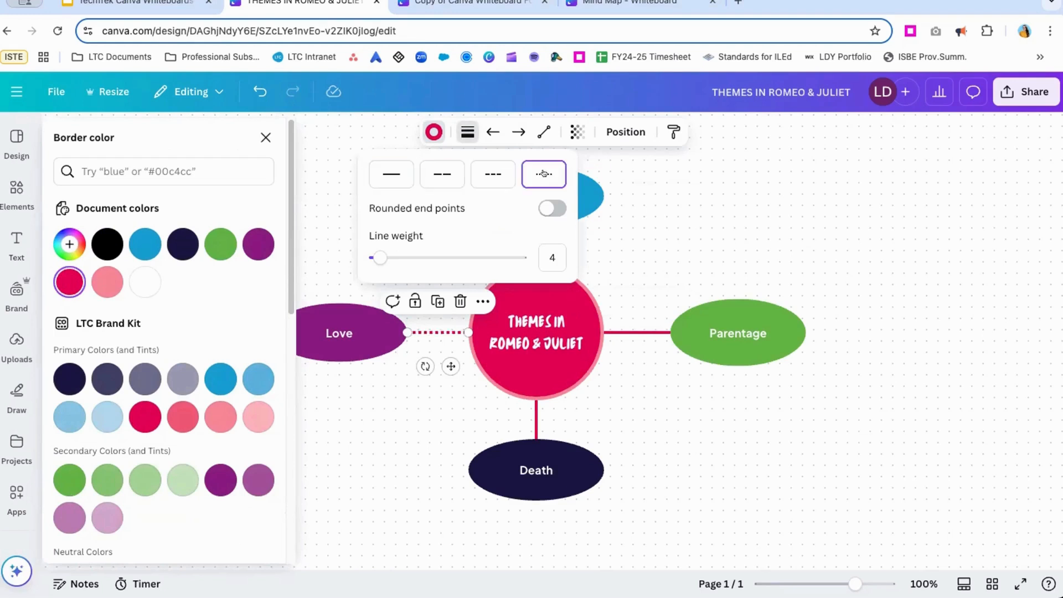
click(391, 173)
Reduce the line weight of the Parentage line, making it thinner than the other connecting lines.
click(557, 251)
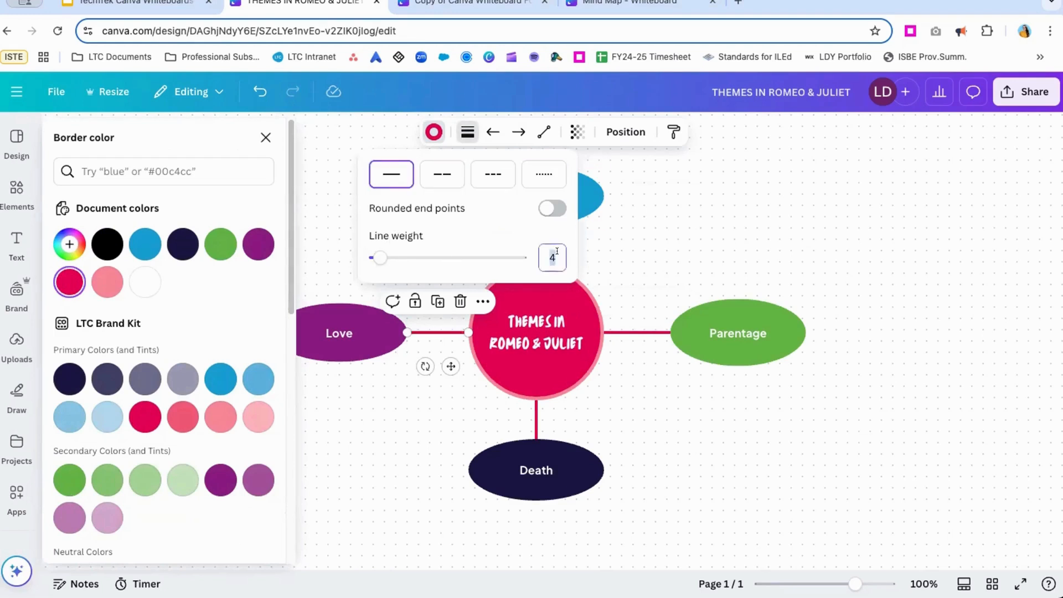
text(1)
key(Return)
click(637, 331)
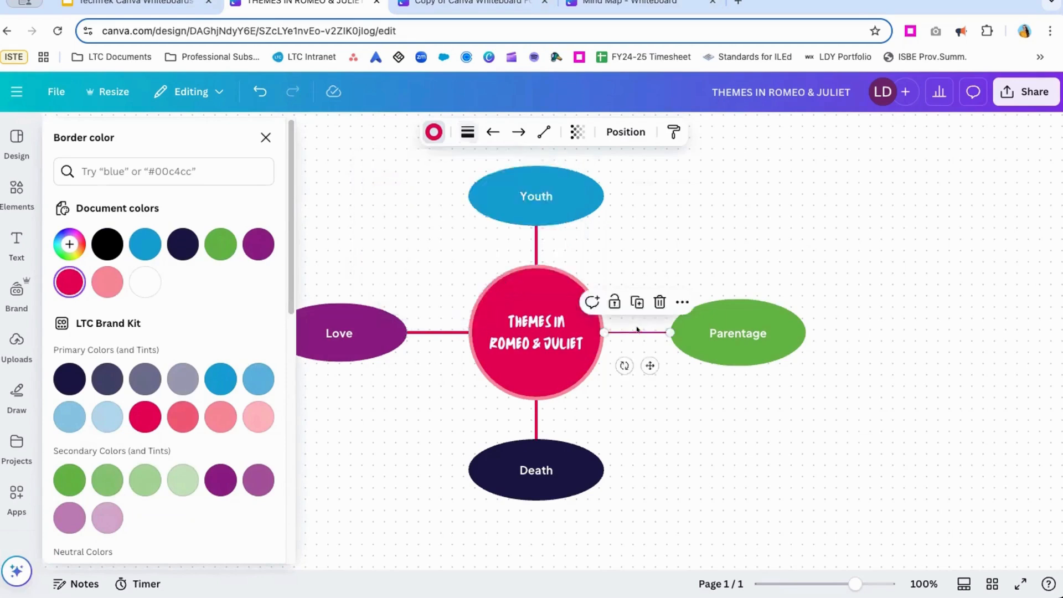
Set the Love line's weight to 3, trying rounded end points on it and switching them back off.
click(436, 332)
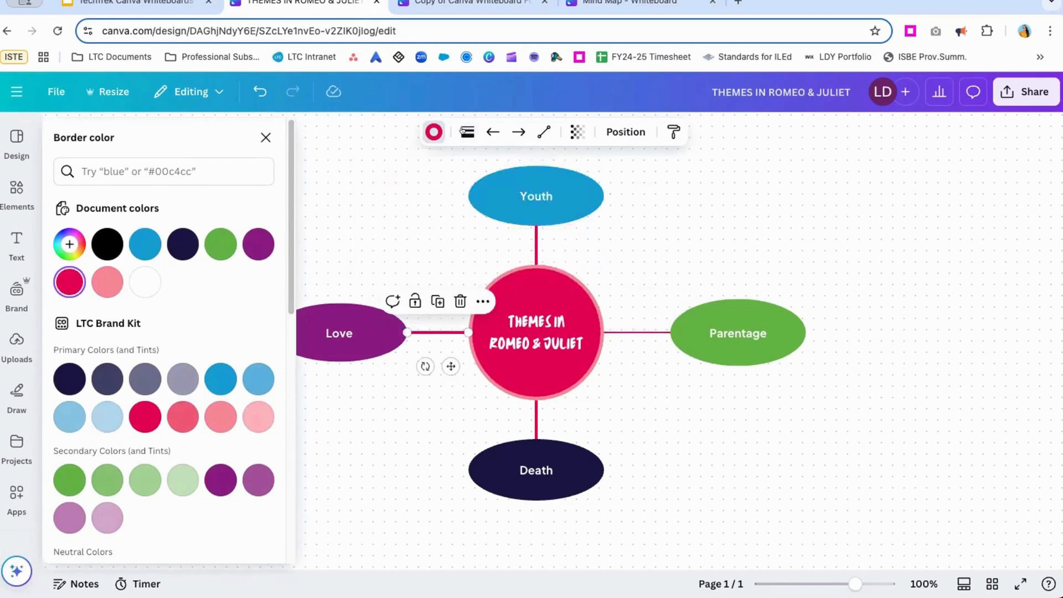
click(465, 132)
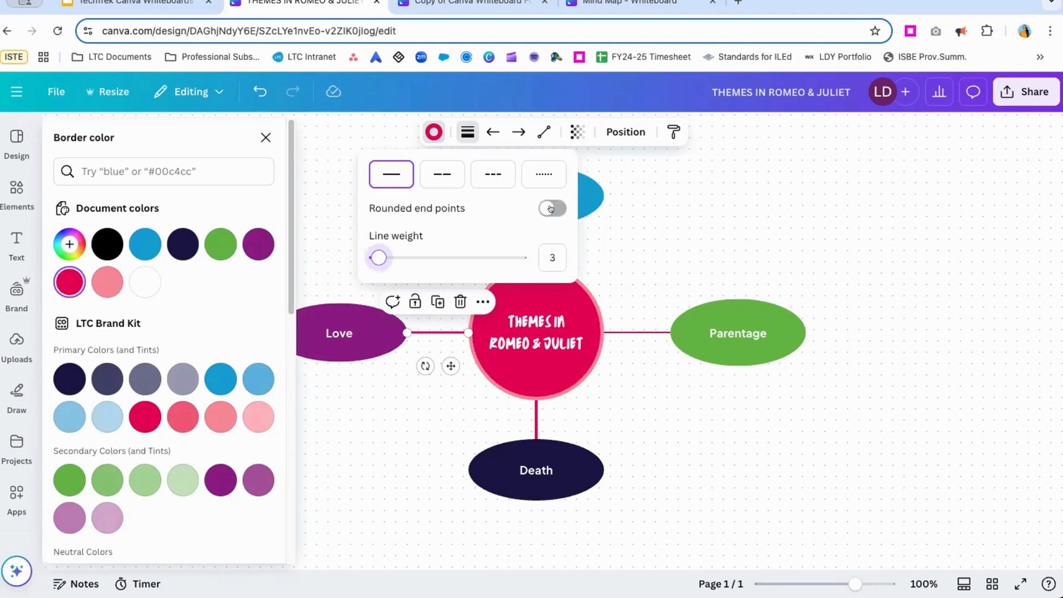
click(551, 208)
click(551, 209)
click(471, 132)
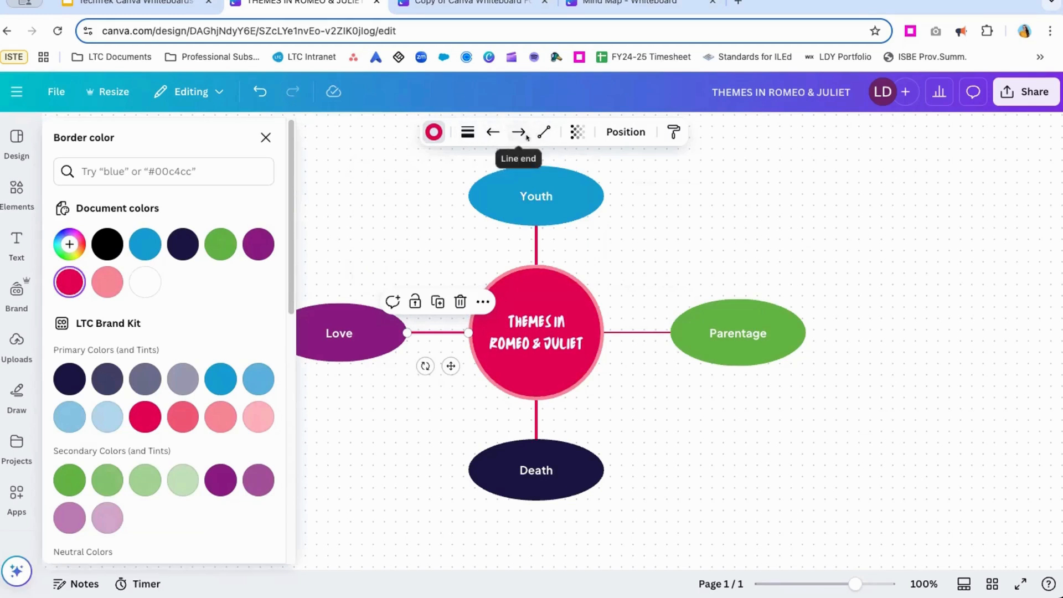
Add an open arrowhead to the start of the Love line so that it points at the Love oval.
click(485, 131)
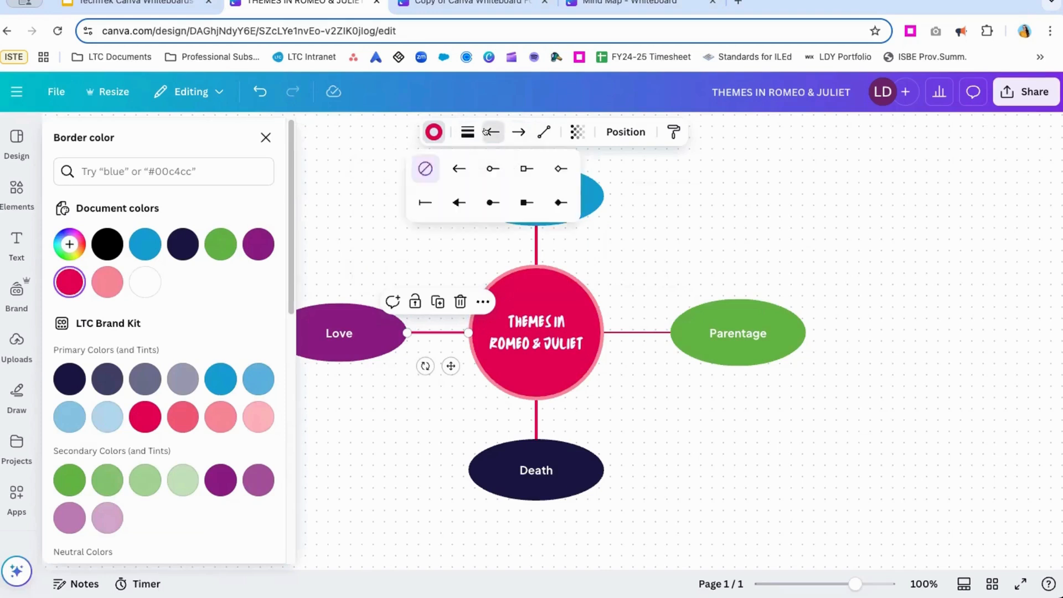
click(462, 167)
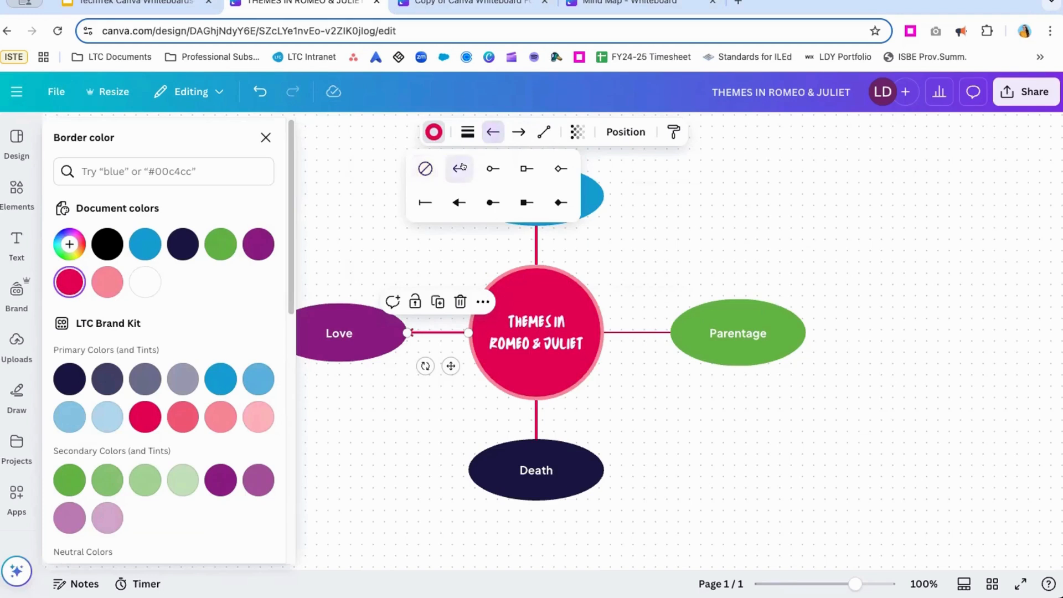
click(426, 353)
click(480, 332)
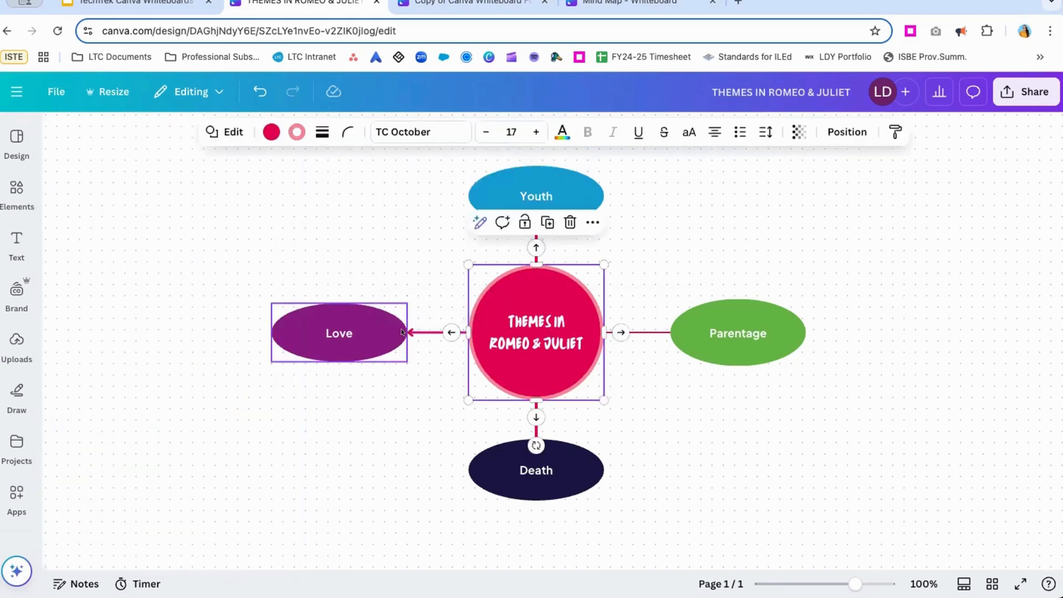
click(438, 333)
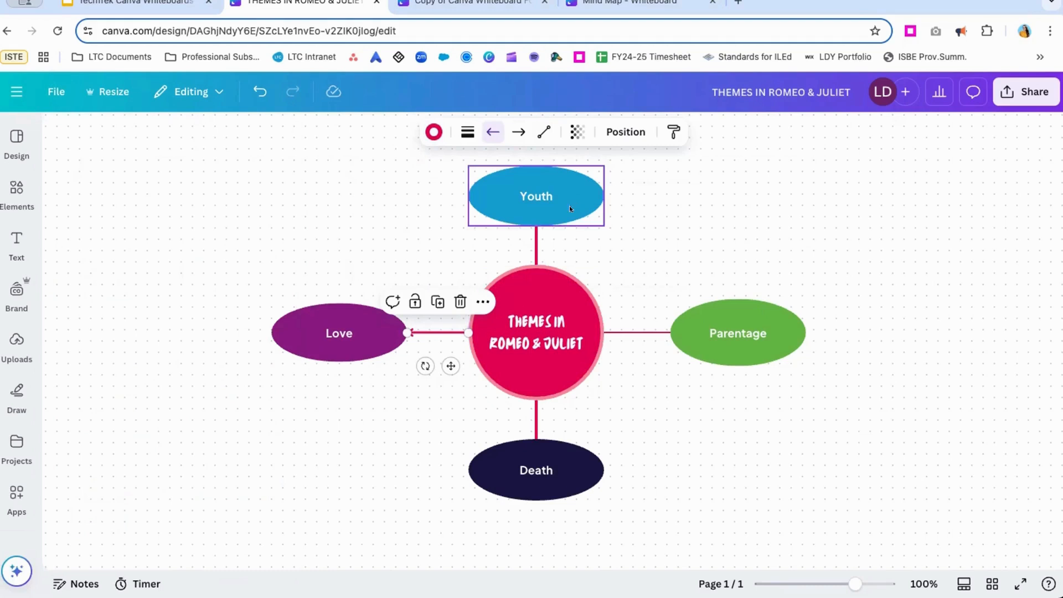
Add an open arrowhead to the start of the Youth line so that it points at the Youth oval.
click(536, 247)
click(485, 131)
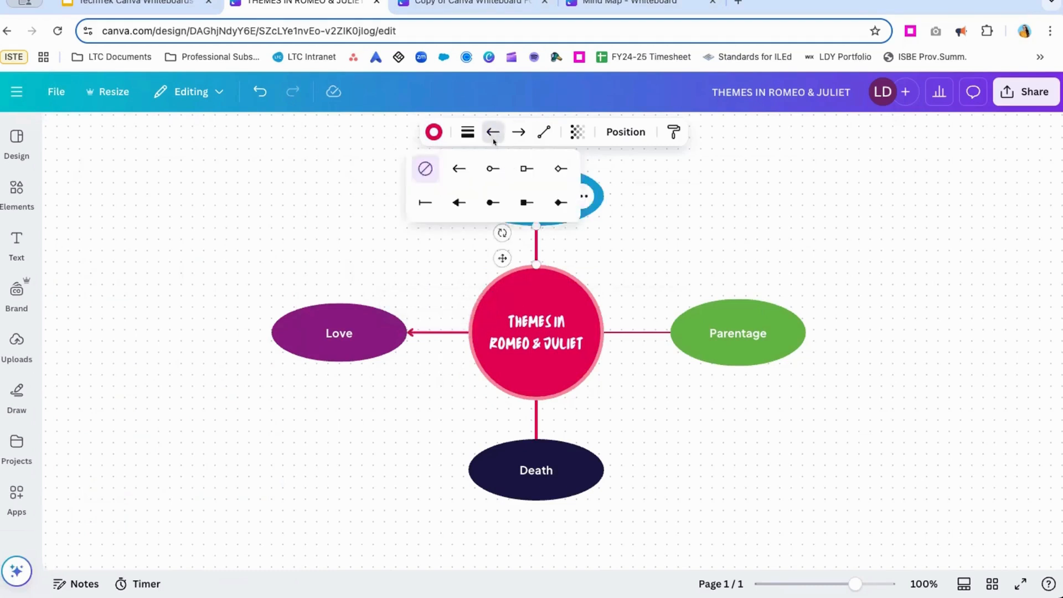
click(459, 168)
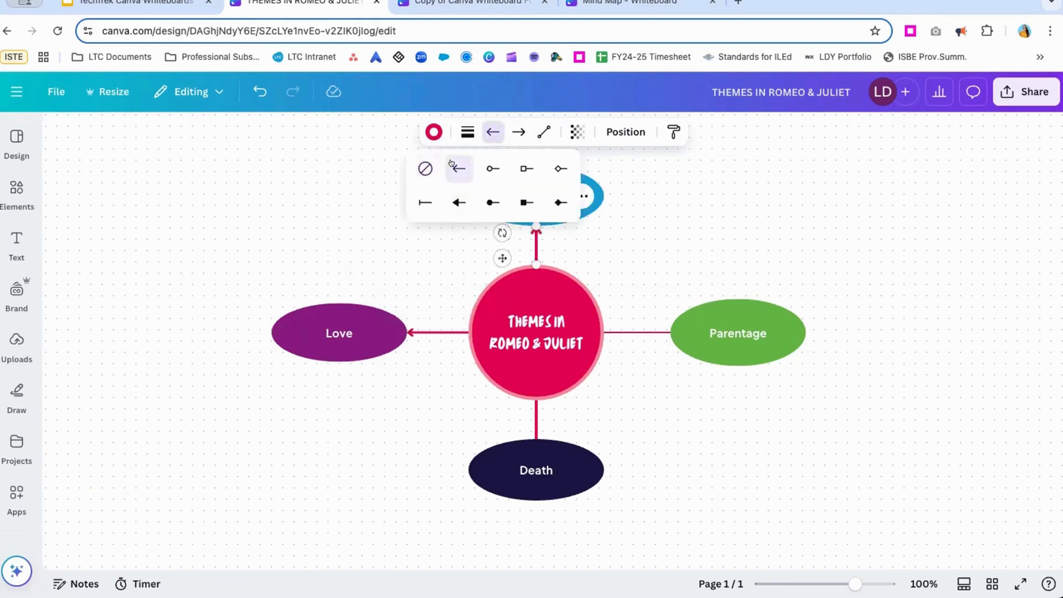
Try an open arrowhead at the start of the Parentage line.
click(637, 333)
click(493, 132)
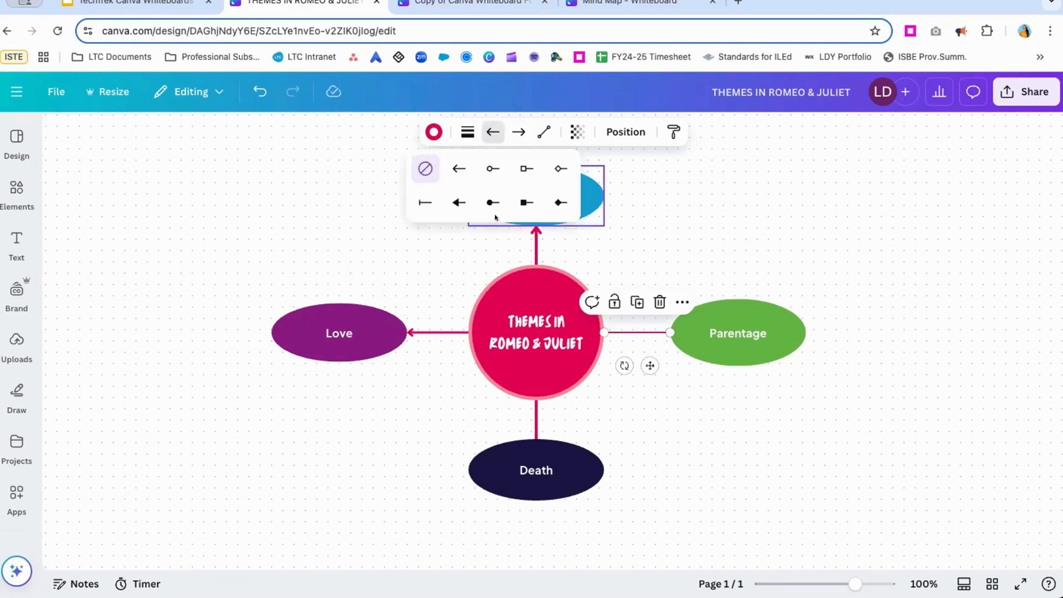
click(457, 169)
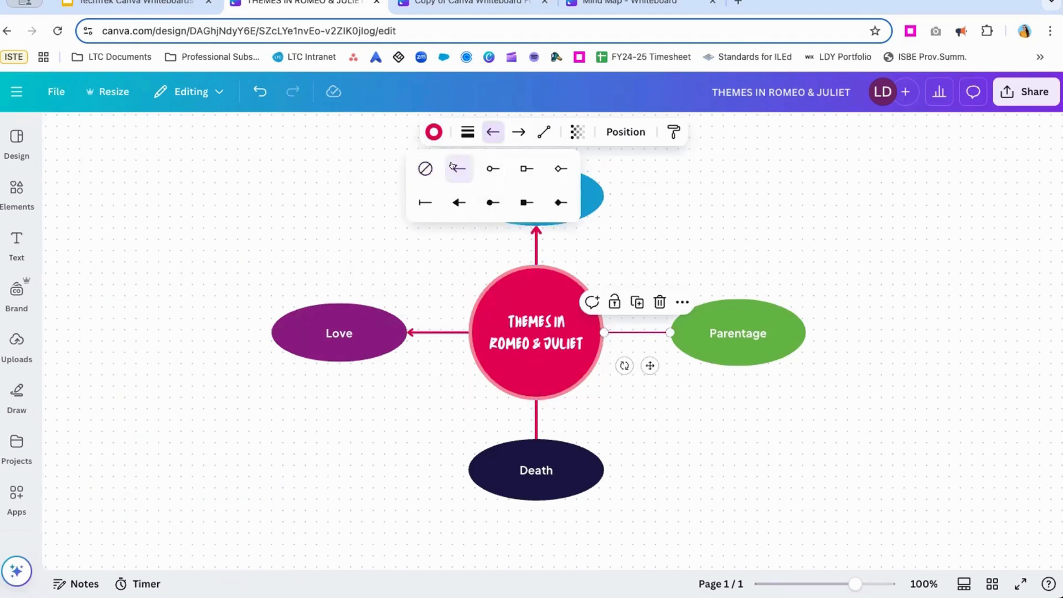
click(695, 414)
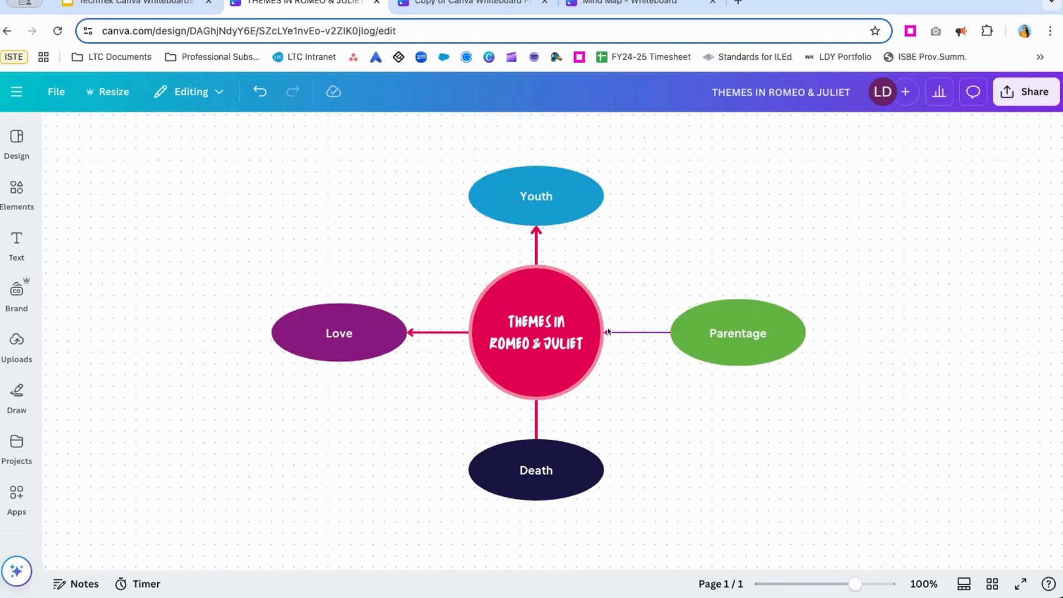
Give the Parentage line an open arrowhead at its end, pointing at the Parentage oval, instead of one at its start.
click(608, 331)
click(487, 131)
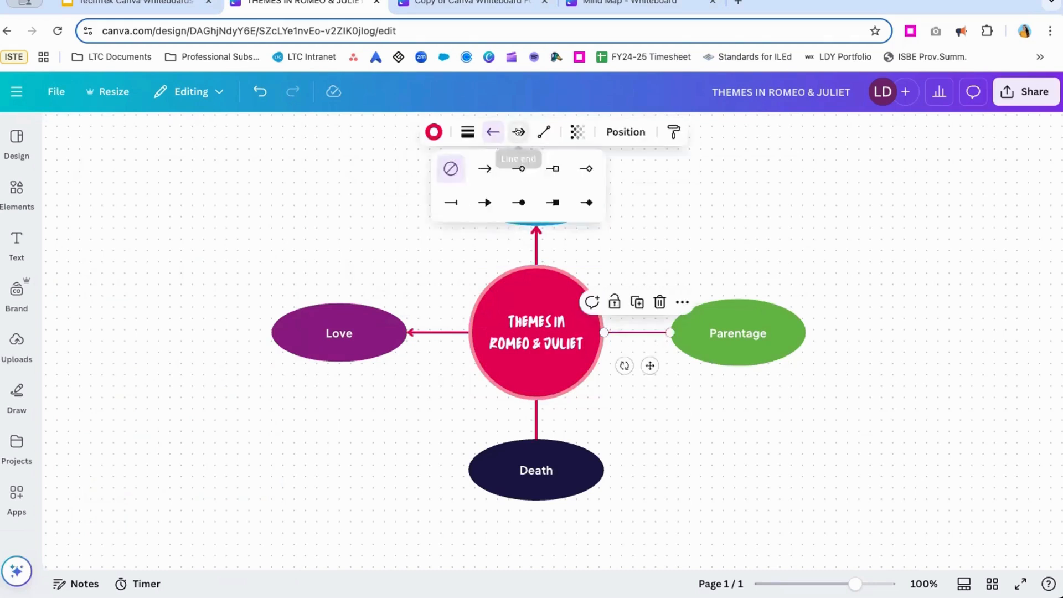
click(480, 168)
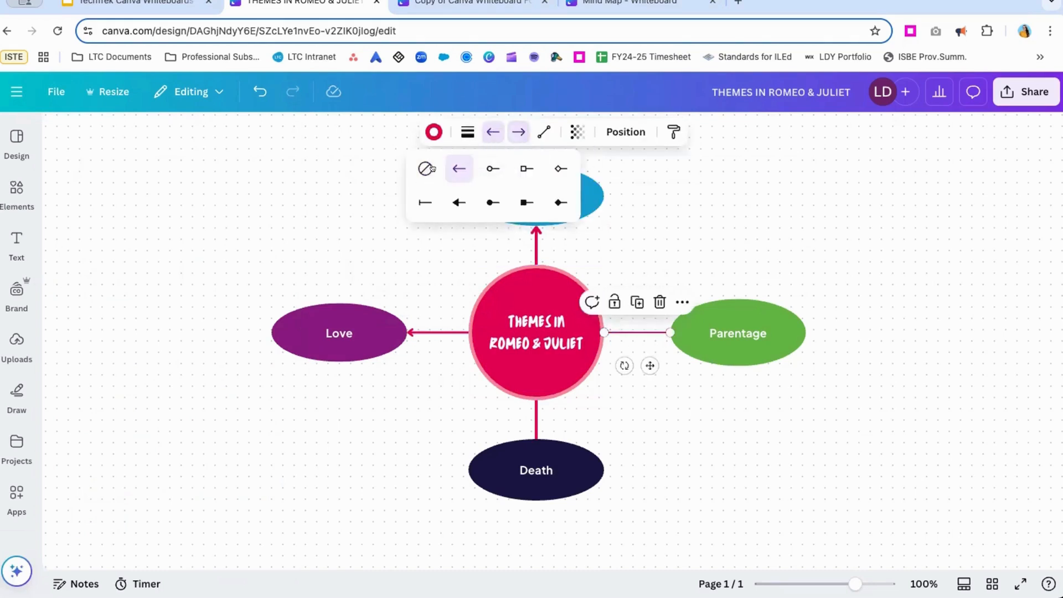
click(675, 410)
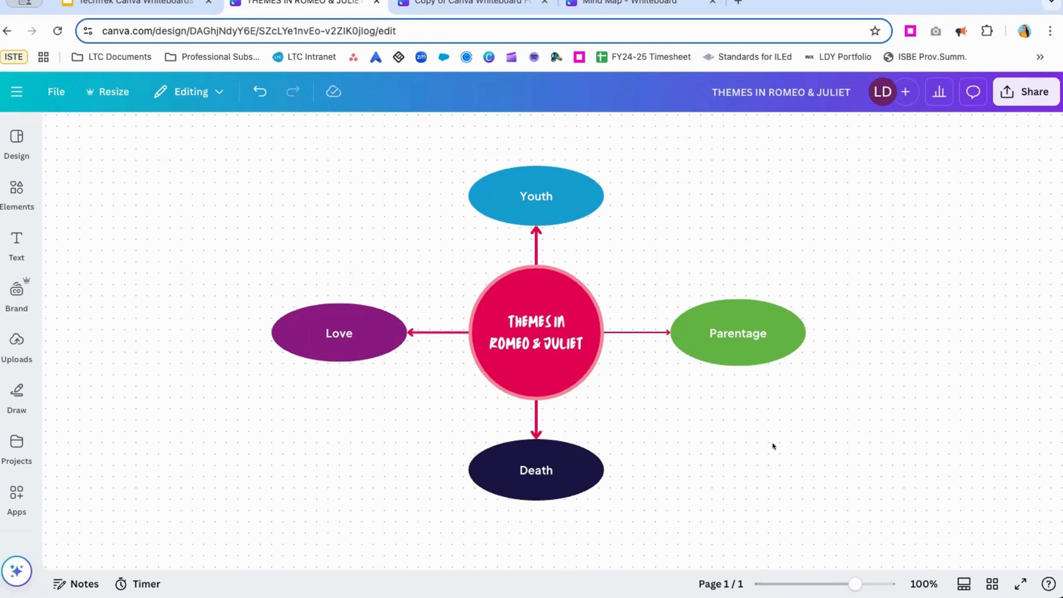
click(535, 244)
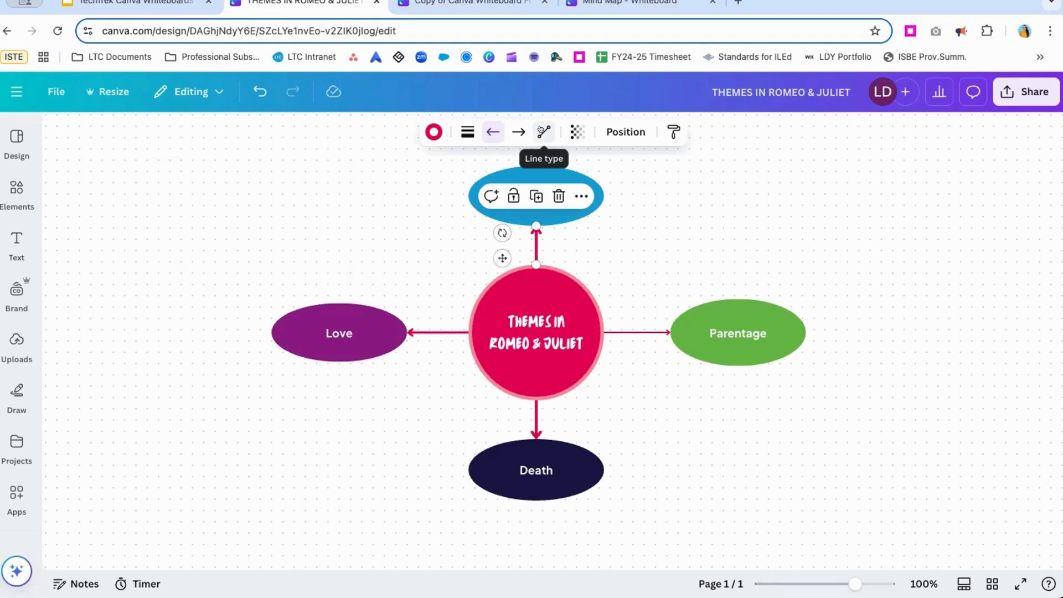
click(845, 275)
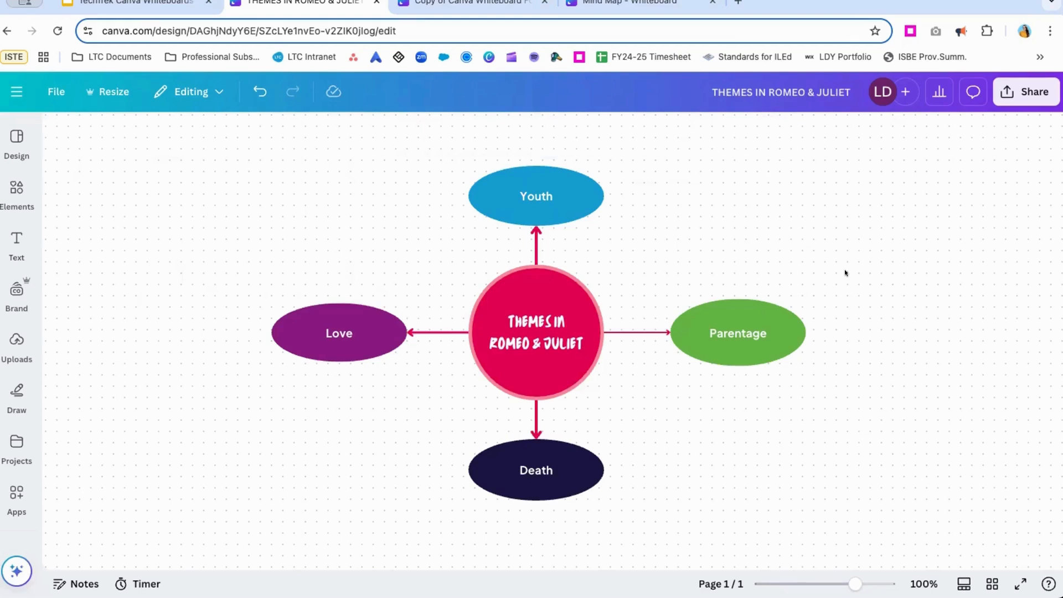
click(737, 316)
click(887, 274)
Insert a red square and place it in the empty area up and to the right of the Parentage oval.
key(r)
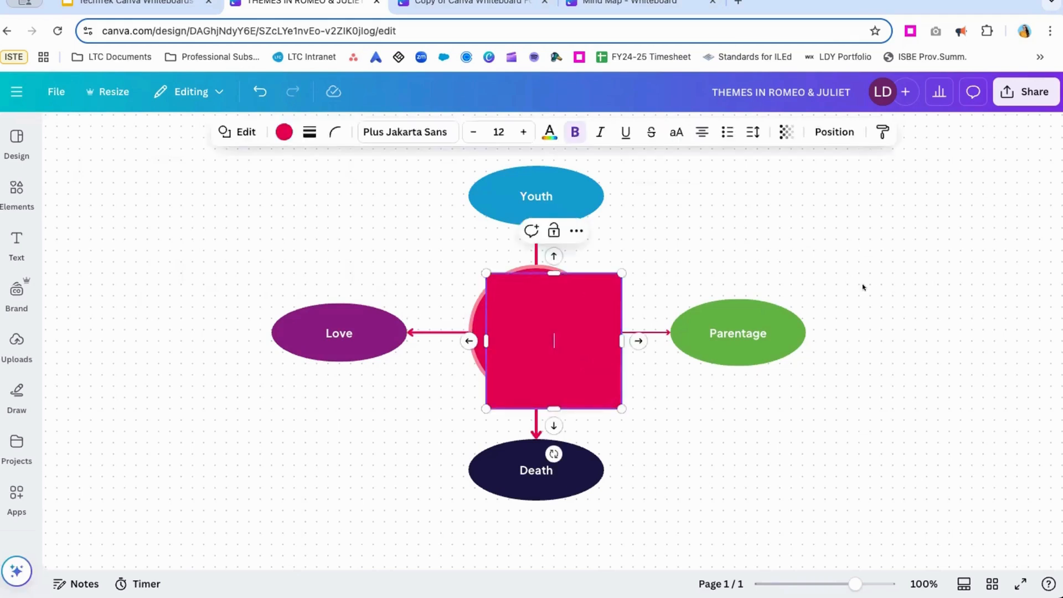
click(695, 254)
click(617, 300)
drag(617, 299, 952, 212)
click(954, 393)
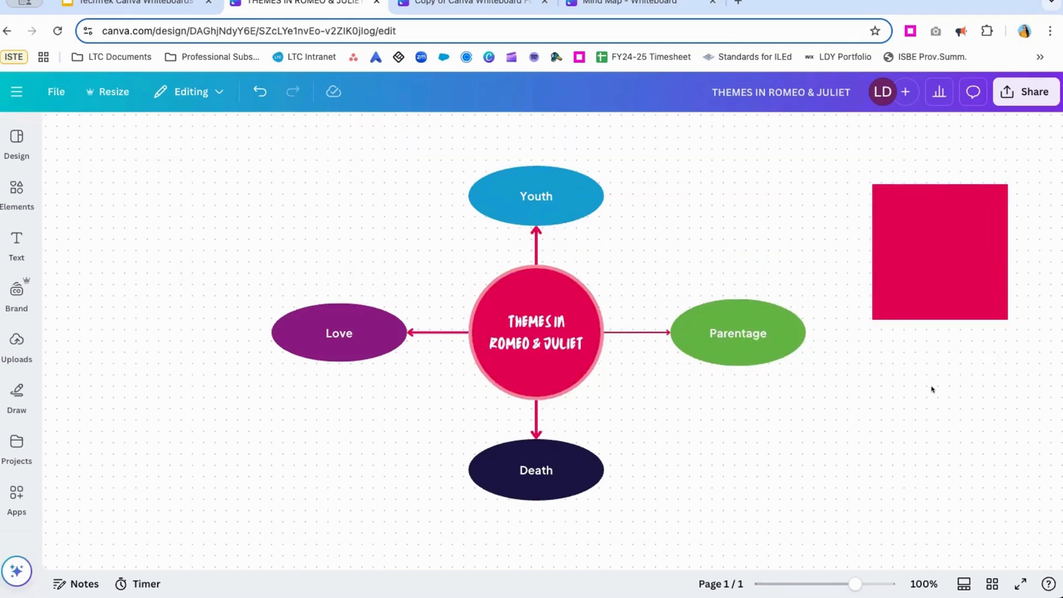
Insert a blue square and place it beside the red square, just above the Parentage oval.
key(r)
drag(614, 274, 822, 185)
click(900, 408)
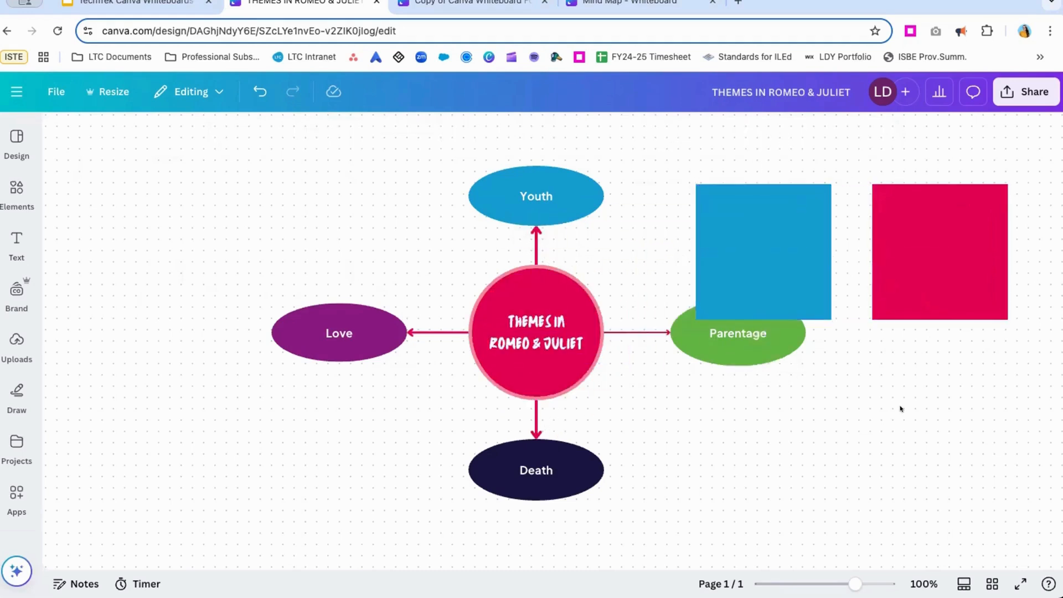
Insert two more blue squares and place one directly below the Parentage oval and the other to its lower right.
key(r)
drag(604, 298, 920, 366)
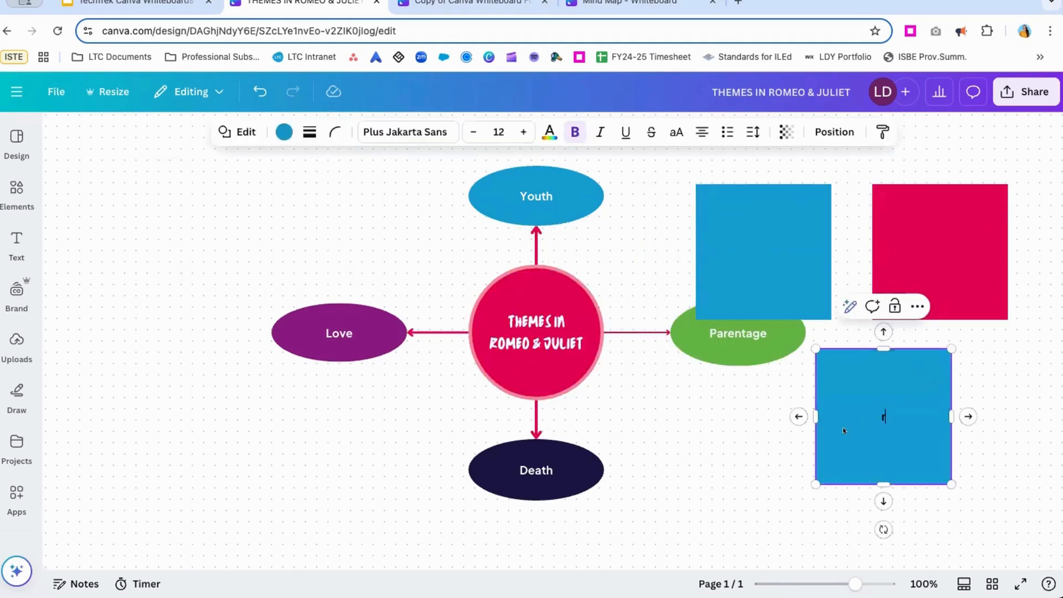
click(731, 424)
key(r)
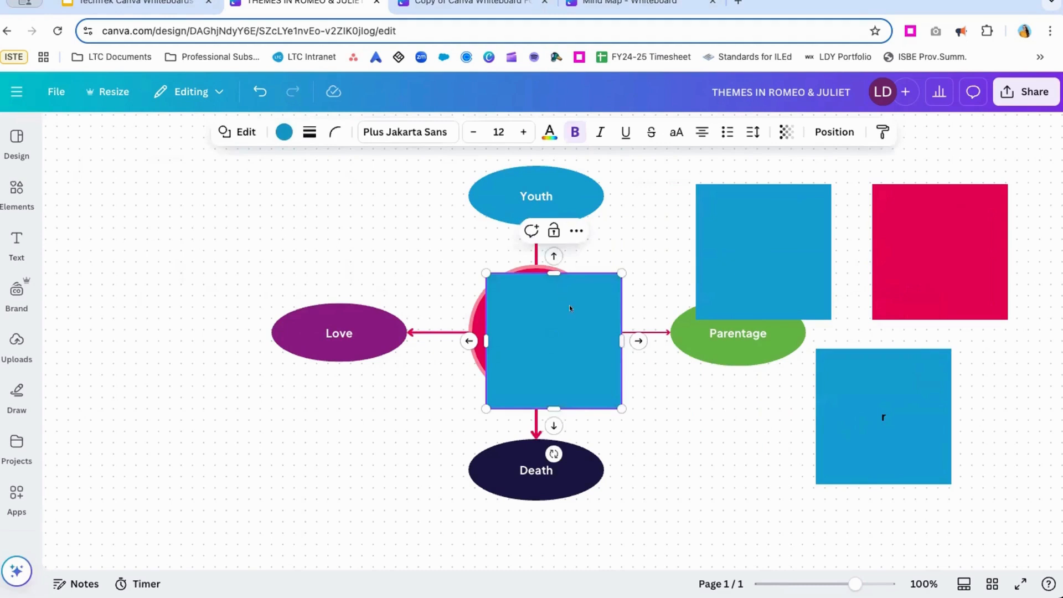
drag(570, 308, 757, 401)
click(879, 407)
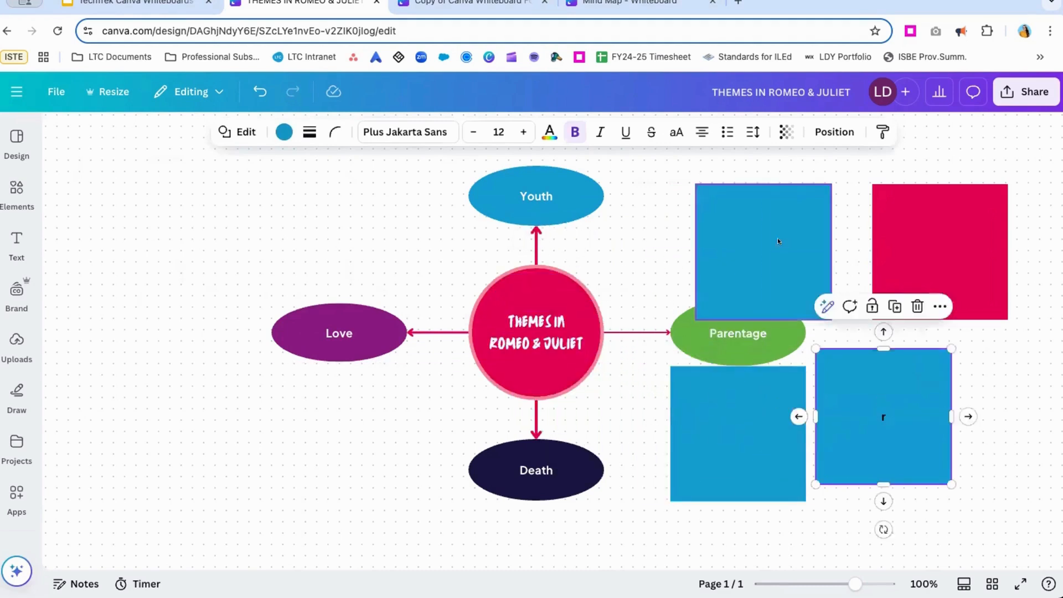
Label the blue square above the Parentage oval "Capulets".
click(765, 230)
click(764, 242)
text(Capulets)
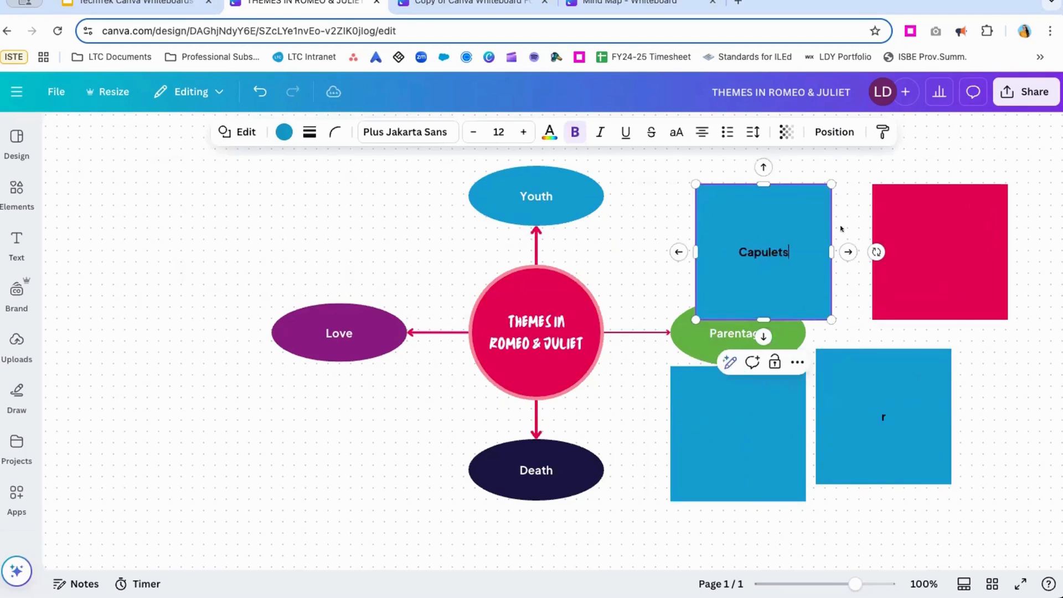
Label the red square "Montagues".
click(953, 236)
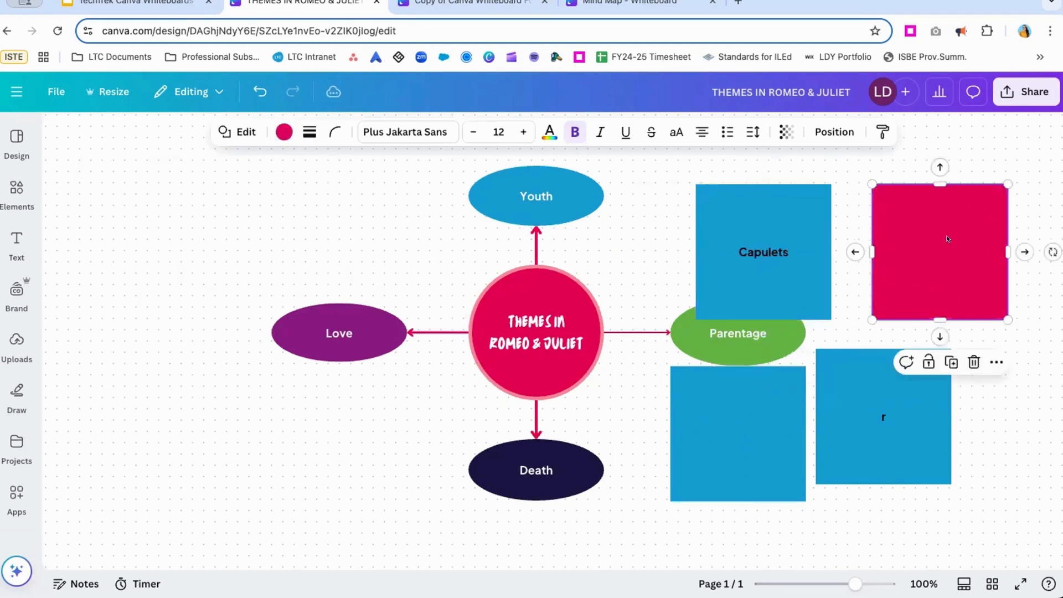
text(Mont)
text(e)
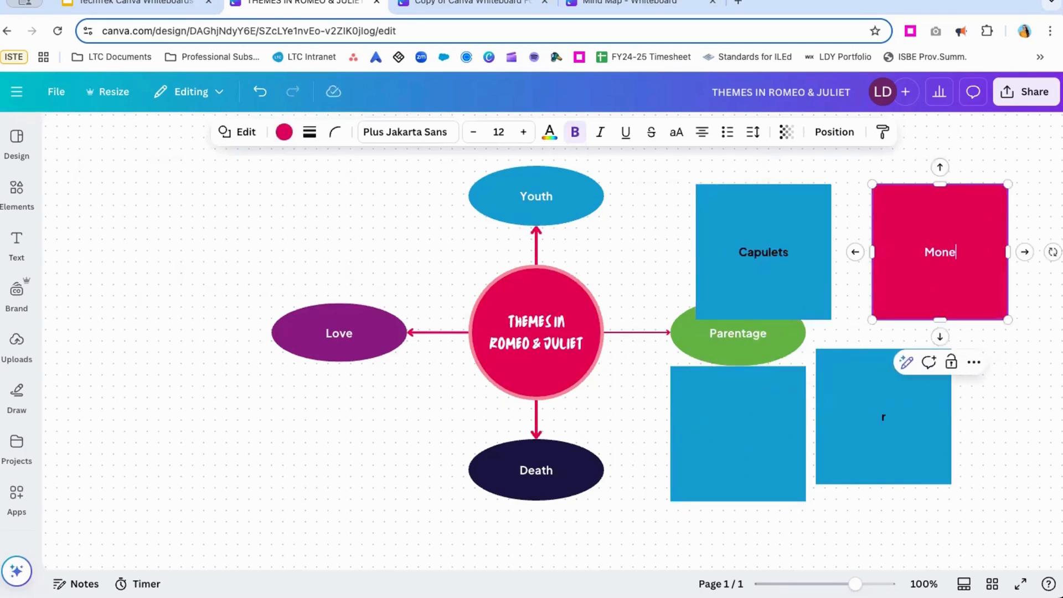
key(BackSpace)
text(tegu)
key(BackSpace)
key(BackSpace)
key(BackSpace)
text(agues)
Label the square directly below the Parentage oval "Nurse" and replace the text in the square beside it with "Friar Lawrence".
click(760, 420)
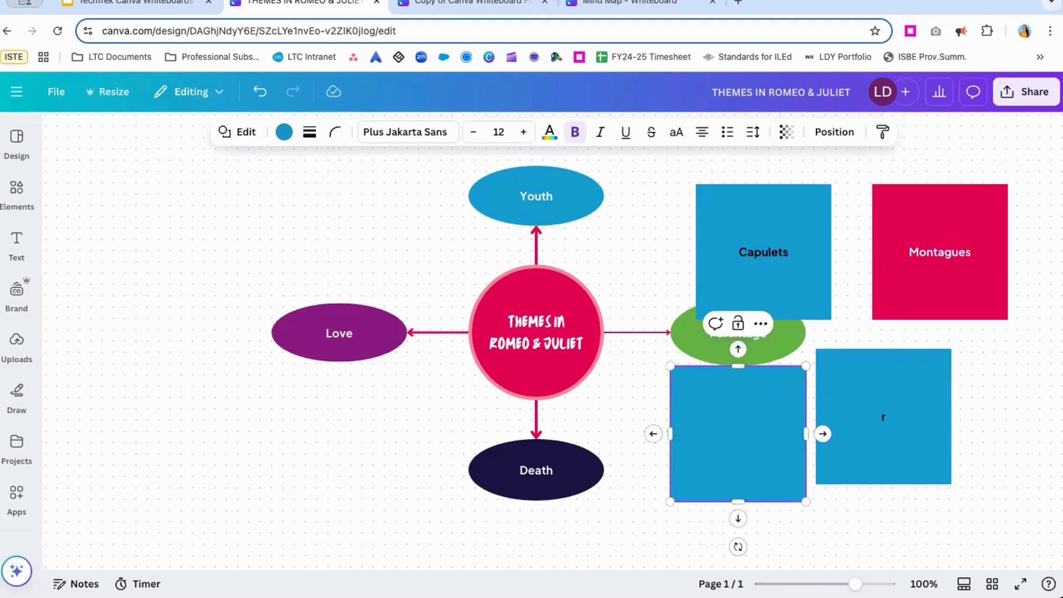
text(Nurse)
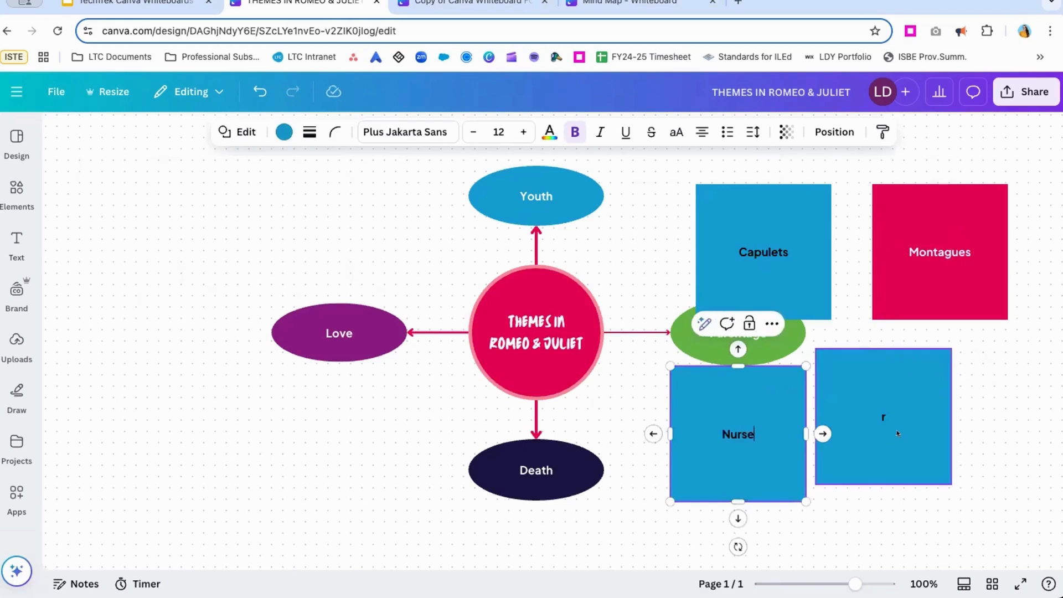
click(887, 416)
text(Fri)
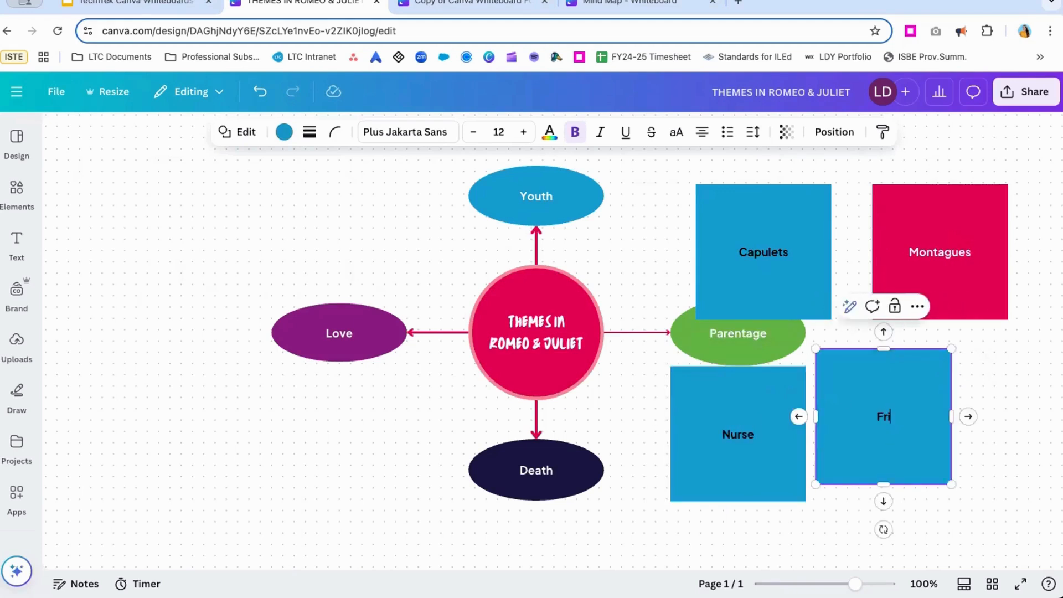
text(ar Lawrens)
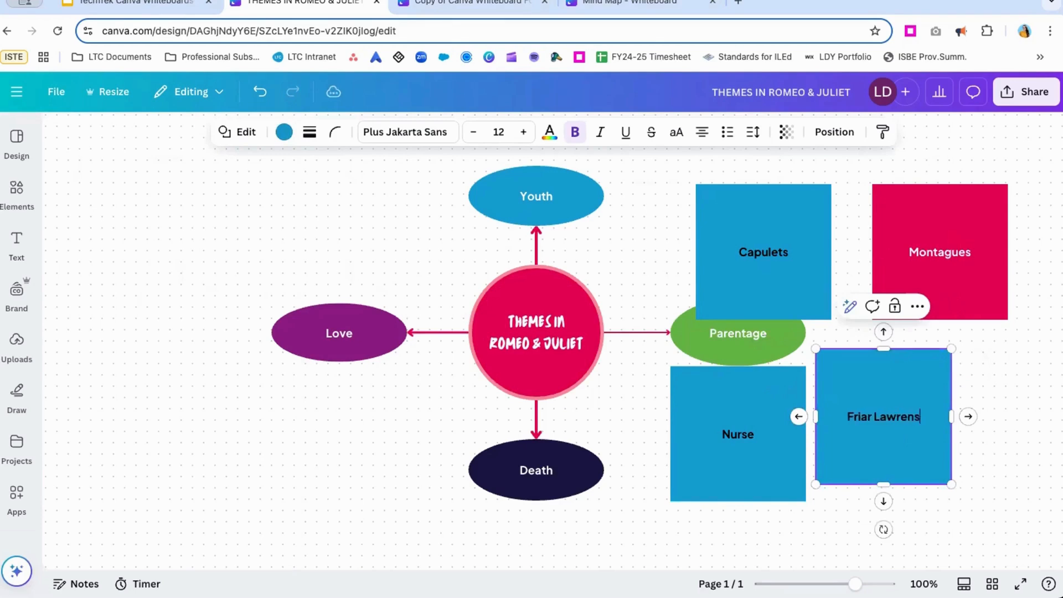
key(BackSpace)
text(ce)
click(999, 353)
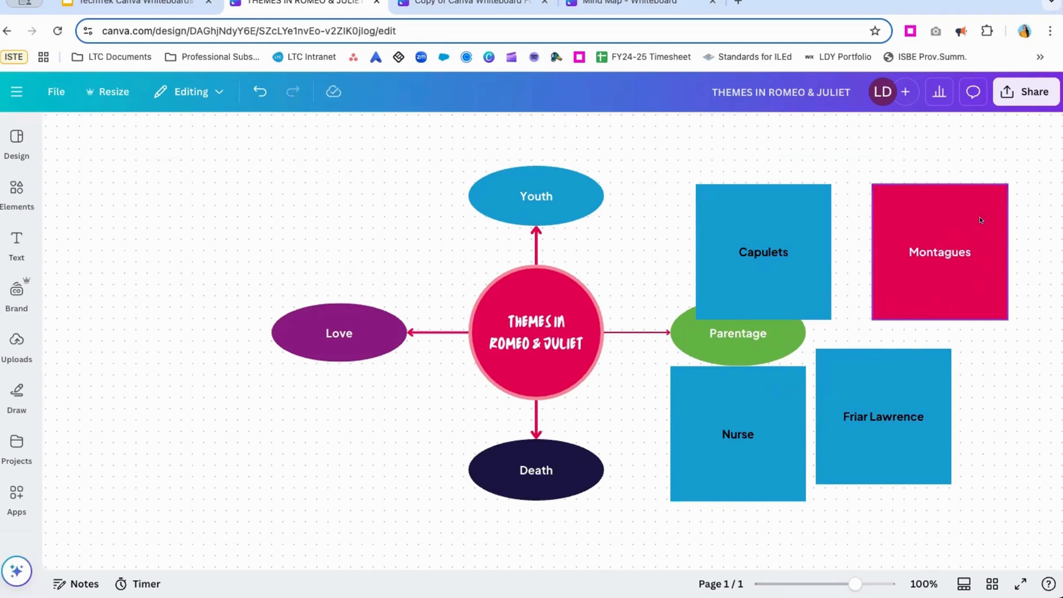
Fill the Montagues, Capulets, Nurse and Friar Lawrence squares with the third green tint of the LTC Brand Kit's secondary colors.
click(979, 218)
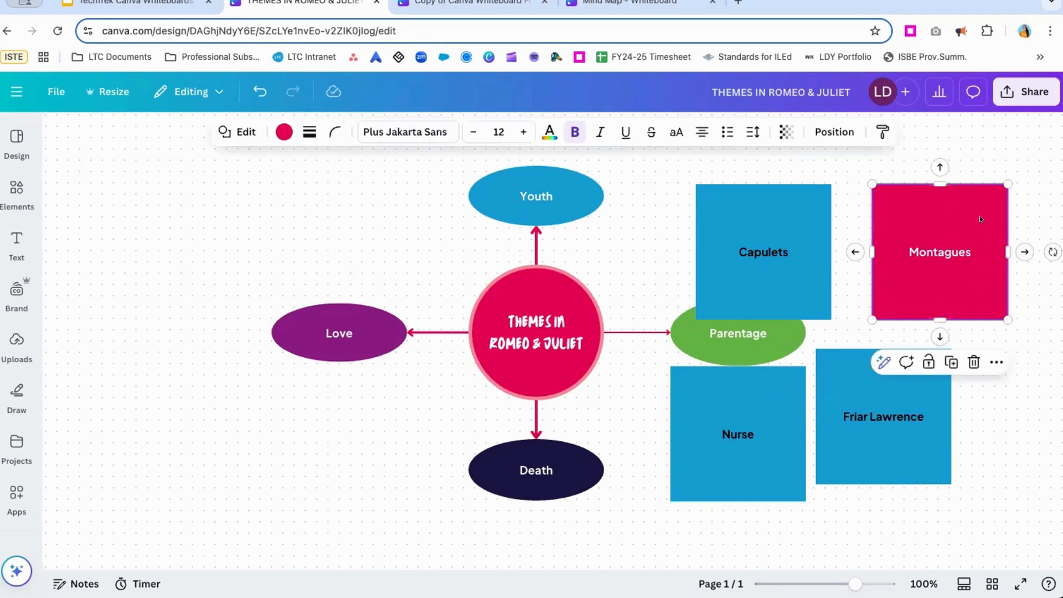
click(283, 133)
click(145, 509)
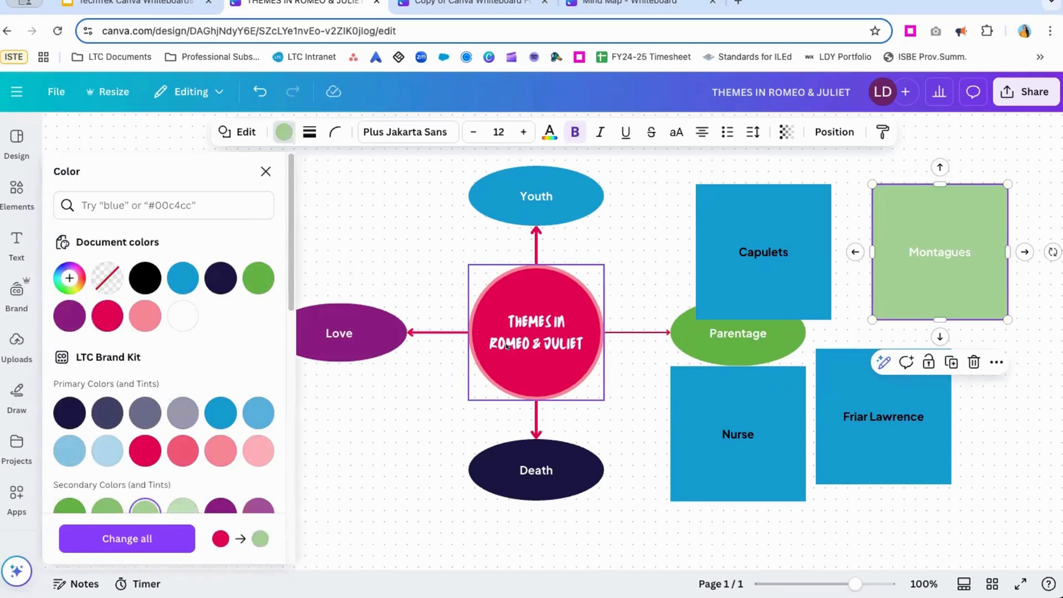
click(719, 206)
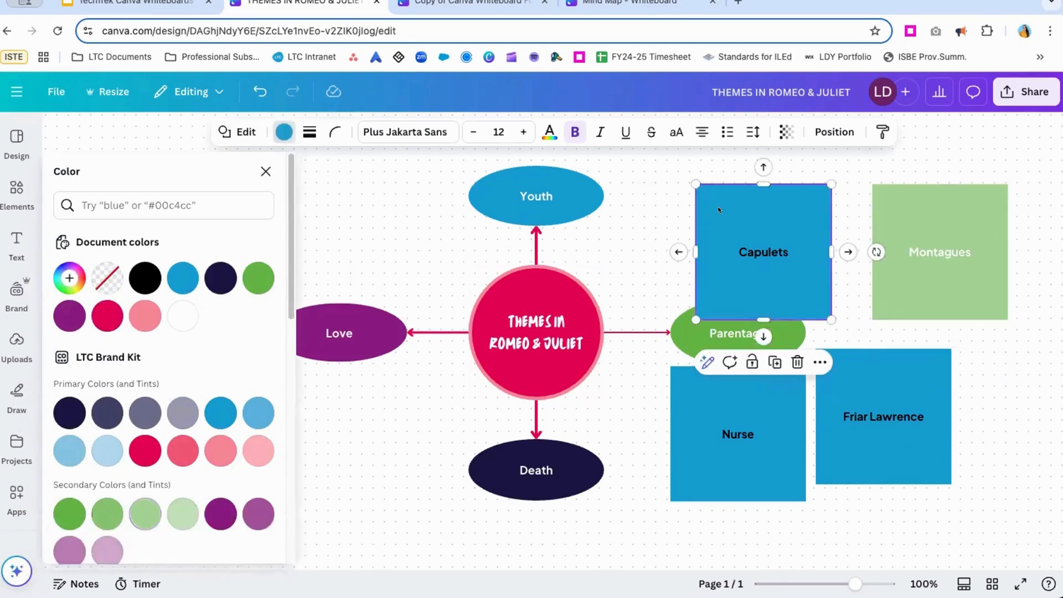
click(147, 513)
click(742, 462)
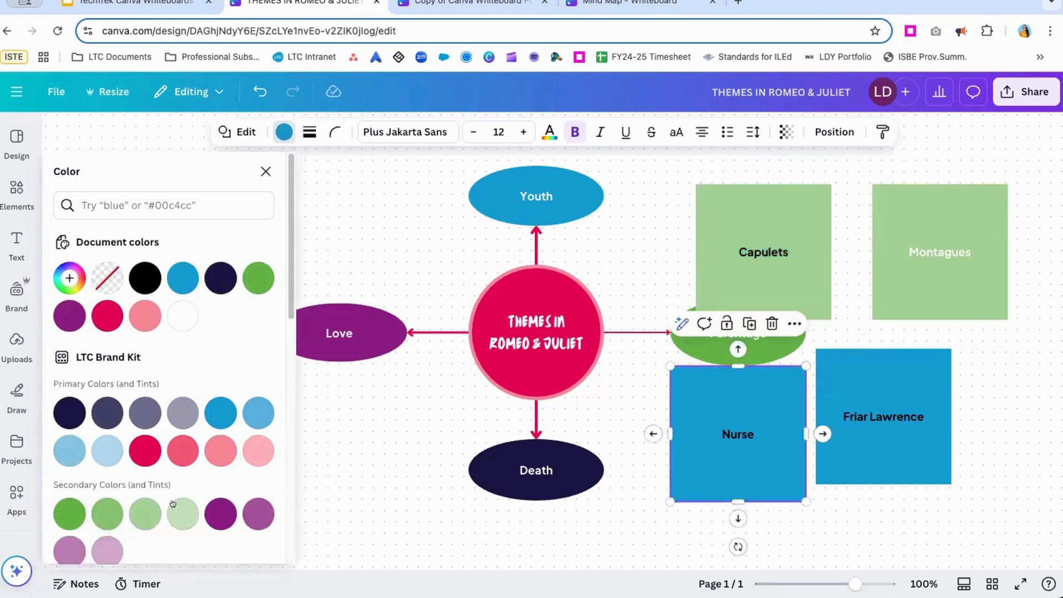
click(147, 513)
click(843, 386)
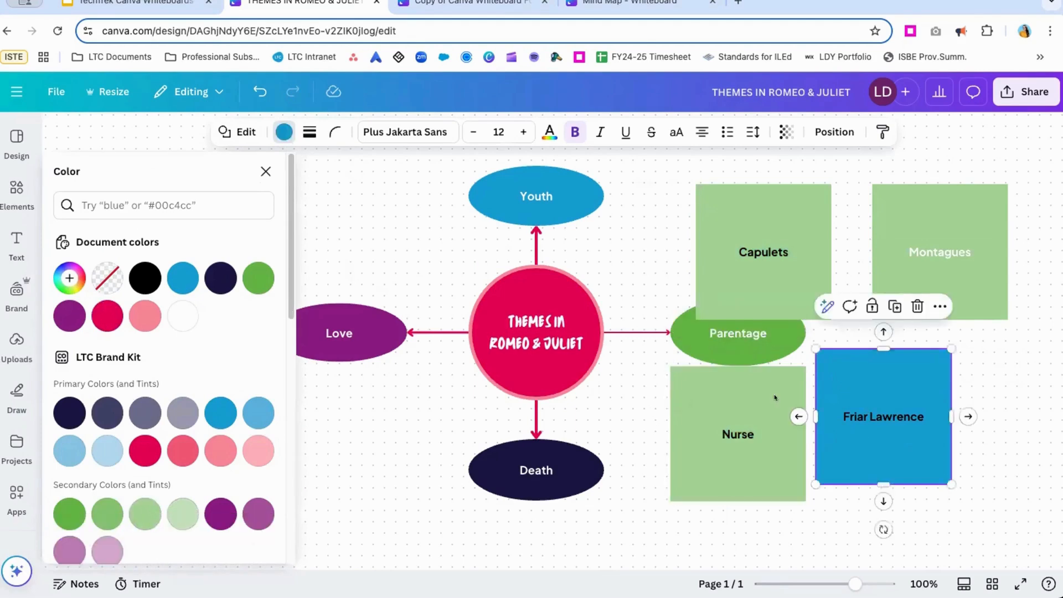
click(146, 512)
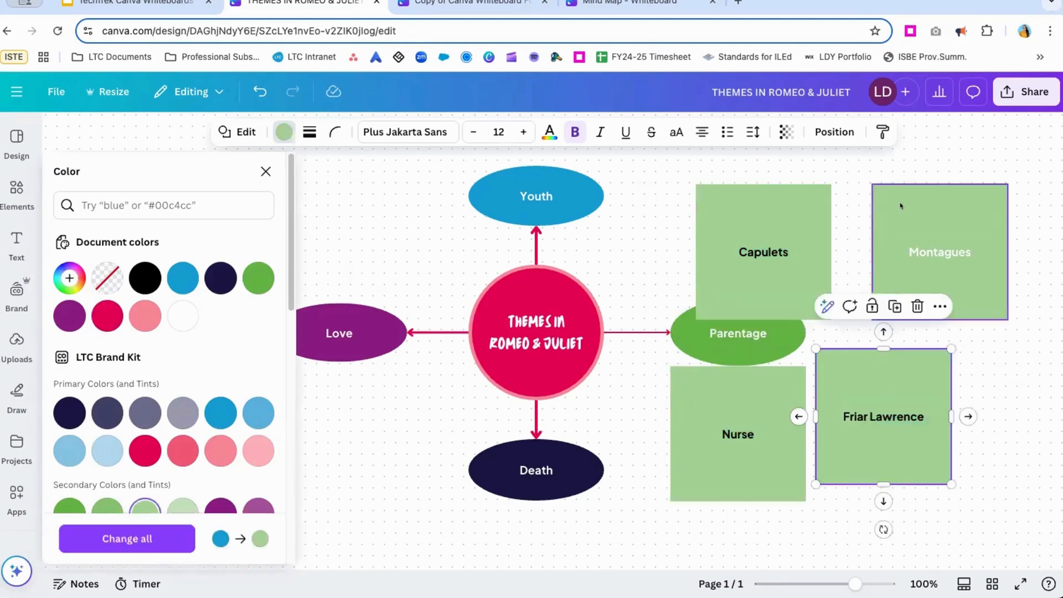
Change the Montagues label's text color to black, like the other squares' labels.
click(959, 265)
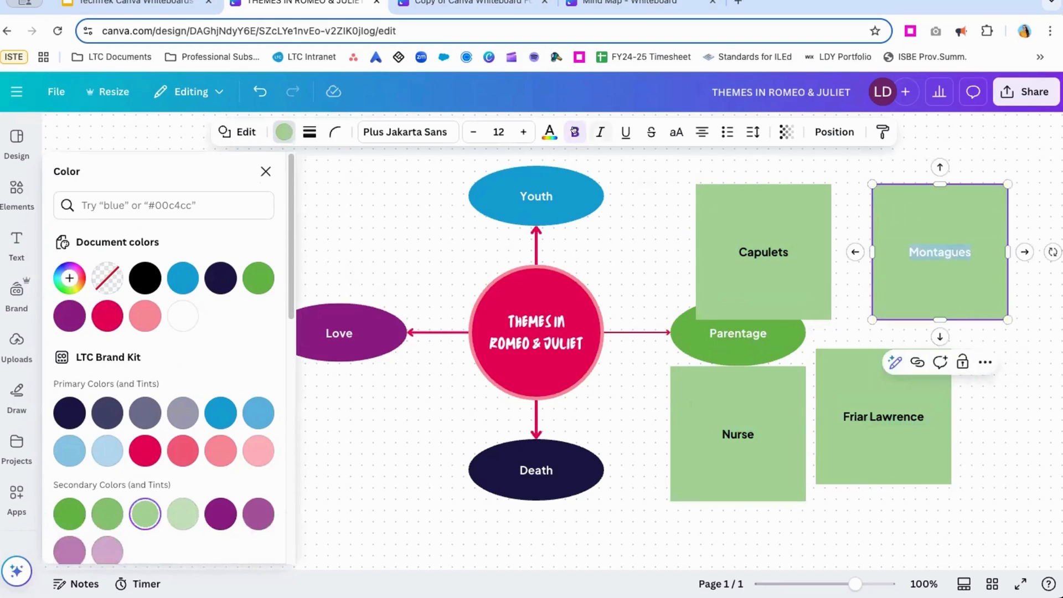
Shorten the Capulets square to about half its height from its lower edge, and select the Montagues square.
click(800, 290)
drag(764, 320, 766, 252)
click(881, 273)
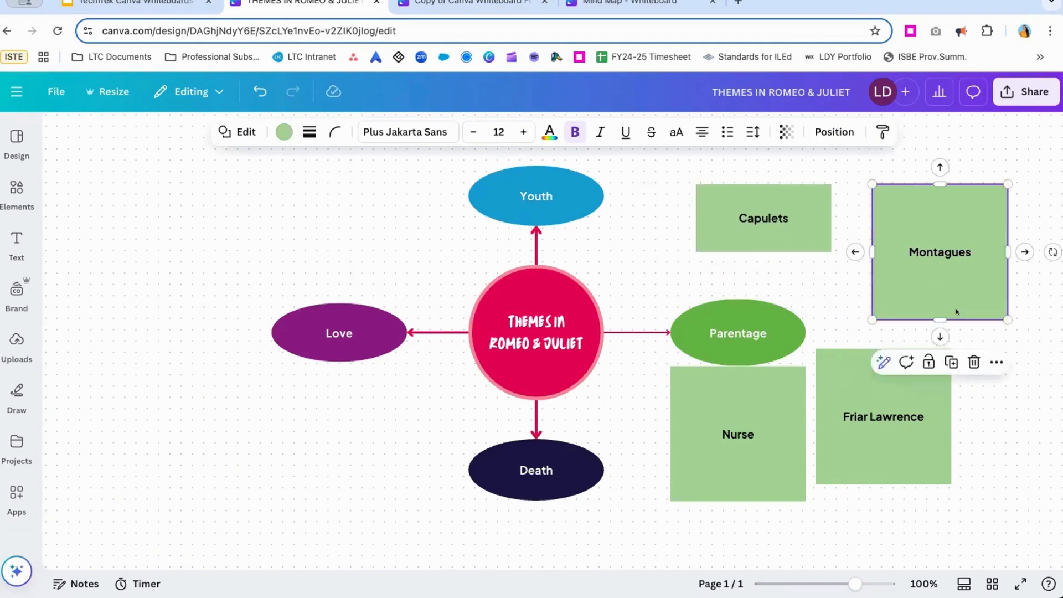